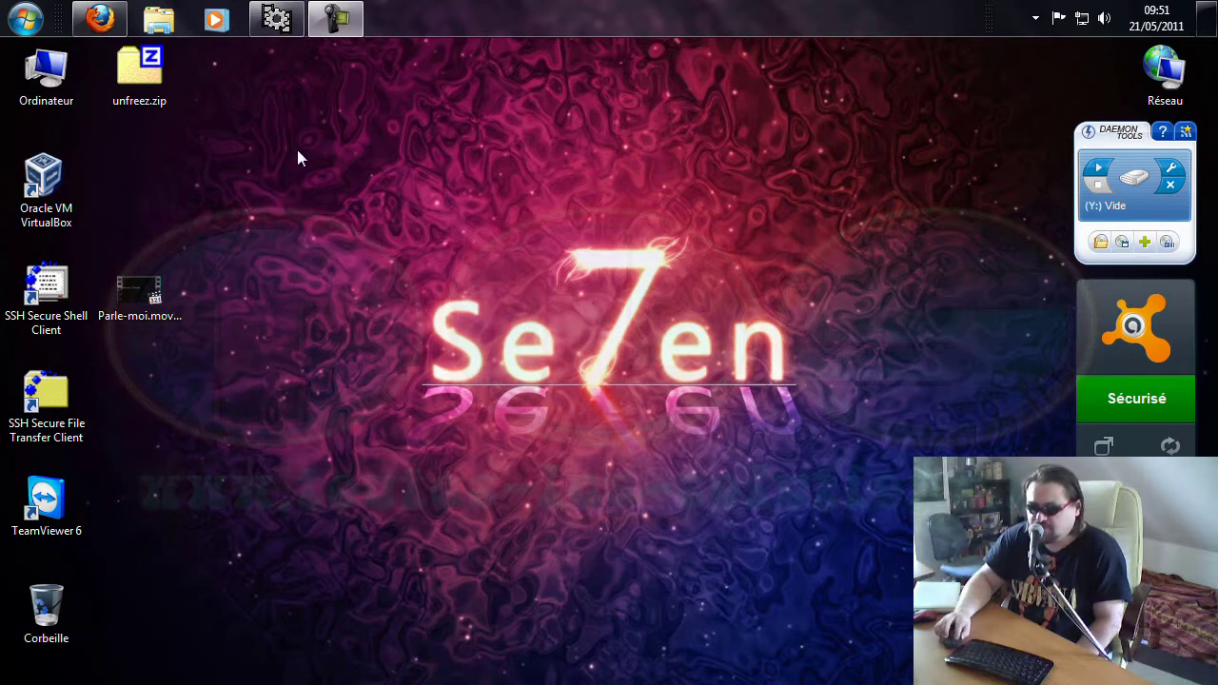
Step: Extract unfreez.zip on the desktop into its own unfreez folder with 7-Zip
{"action": "left_click", "coordinate": [143, 74]}
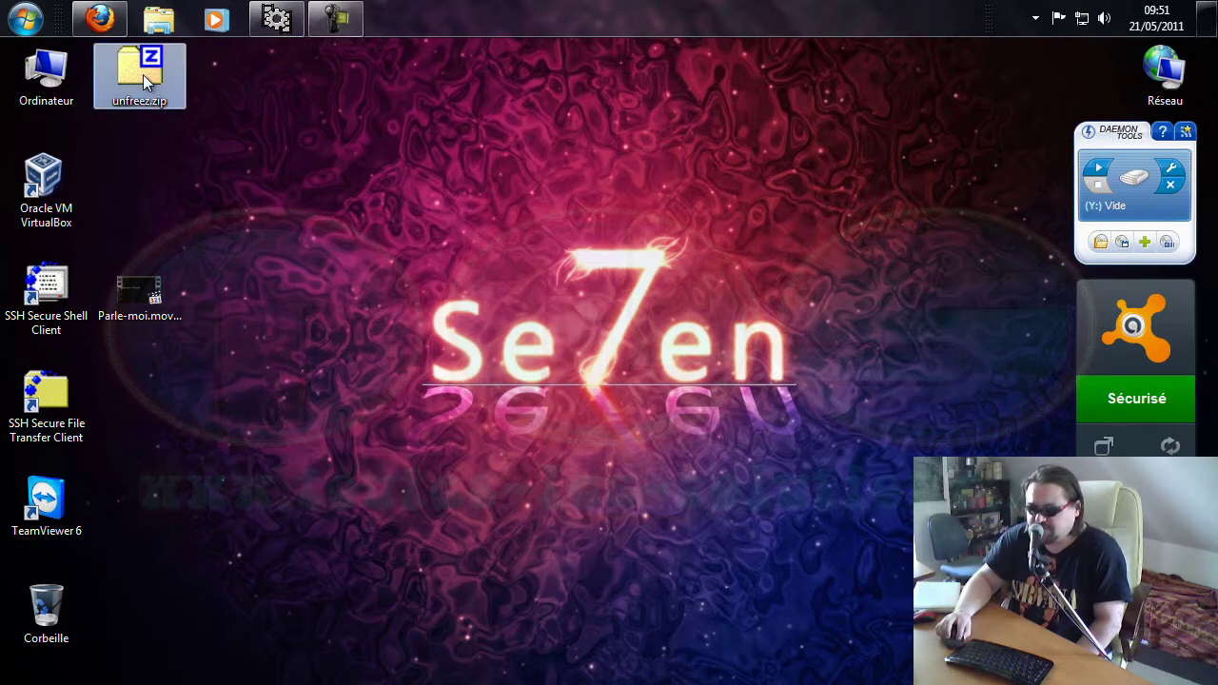
{"action": "right_click", "coordinate": [142, 74]}
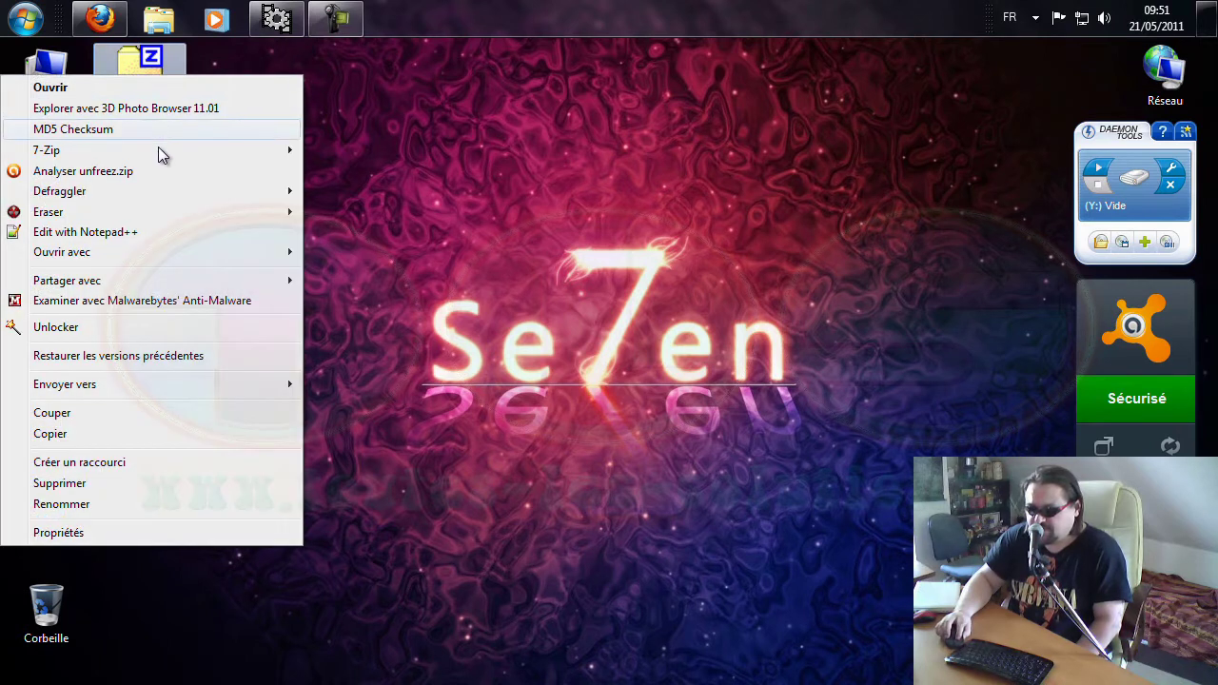
{"action": "mouse_move", "coordinate": [159, 149]}
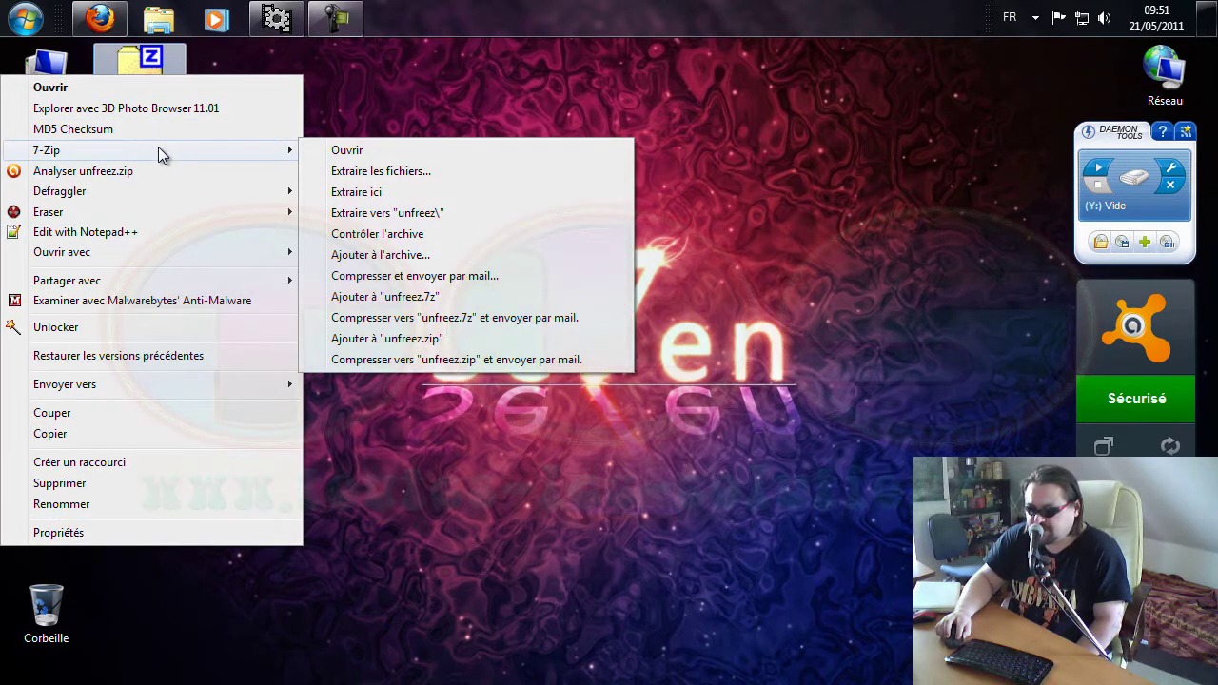
{"action": "left_click", "coordinate": [422, 215]}
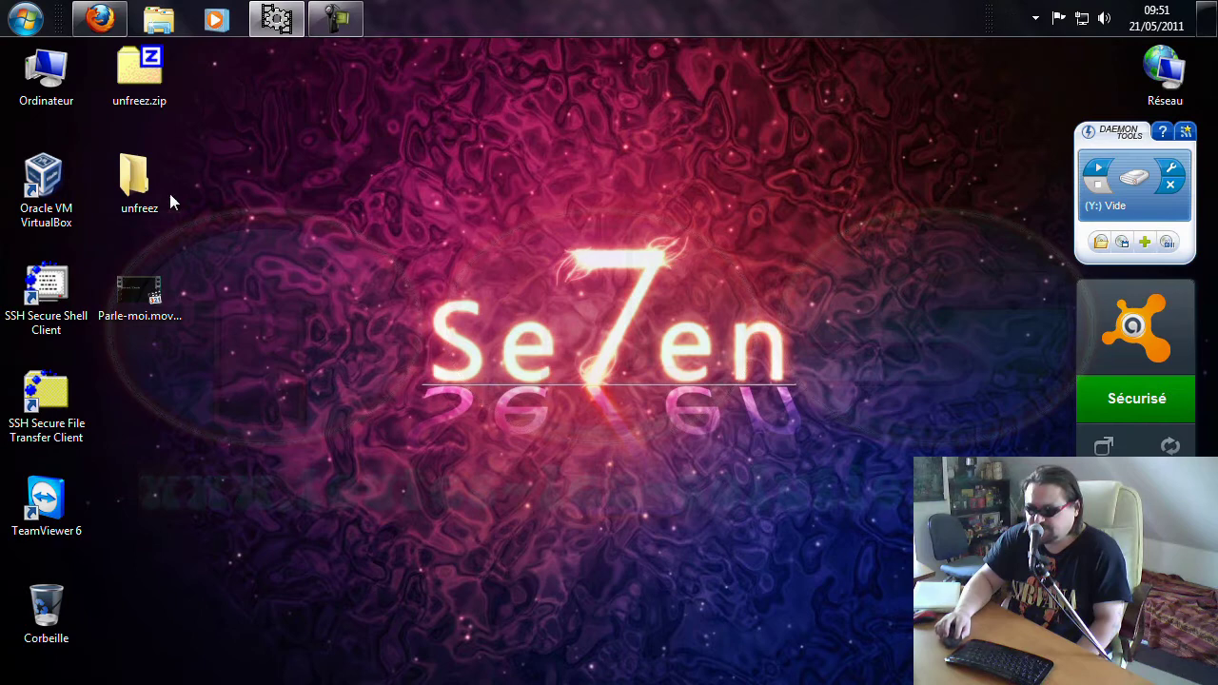
Step: Launch UnFREEz.exe from the extracted unfreez folder, close the folder, look over the UnFREEz window and close it
{"action": "double_click", "coordinate": [134, 186]}
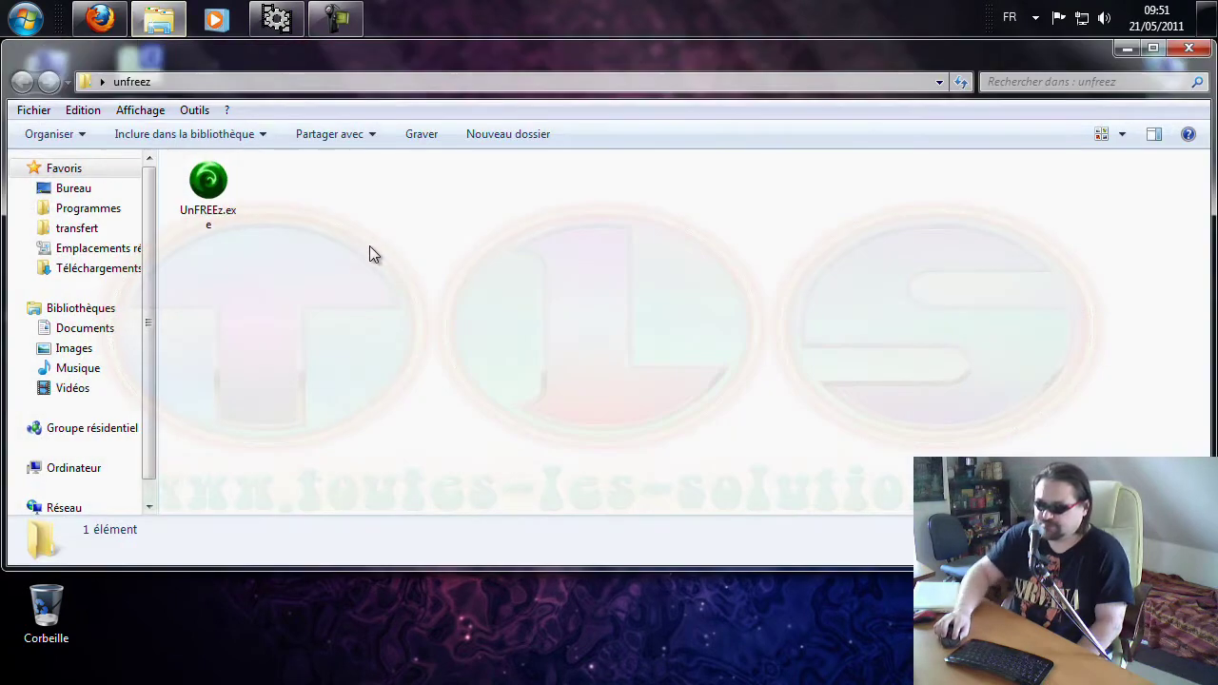
{"action": "double_click", "coordinate": [208, 183]}
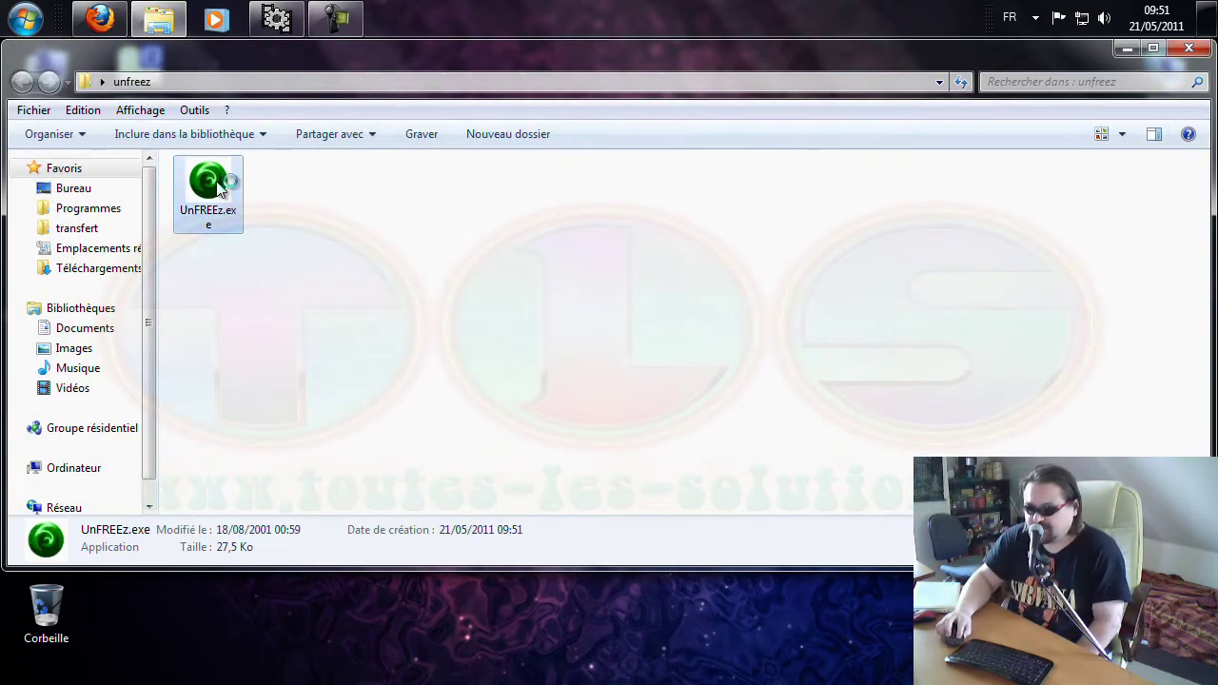
{"action": "left_click", "coordinate": [953, 283]}
{"action": "key", "text": "alt+F4"}
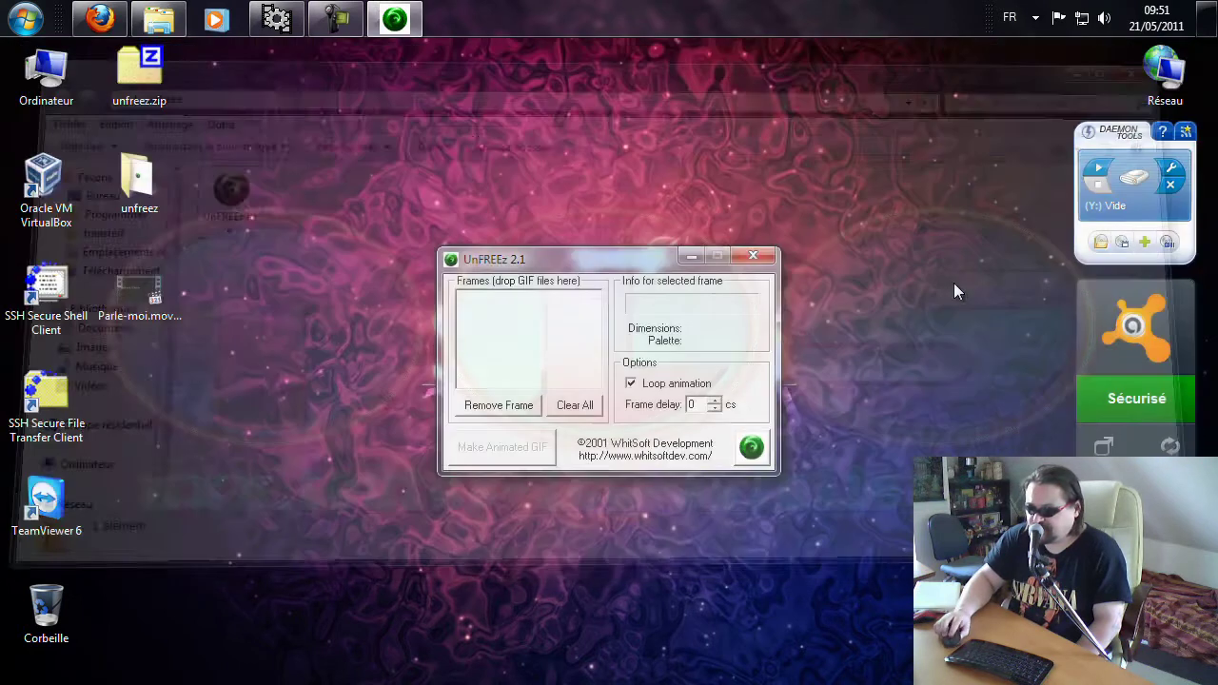
{"action": "left_click_drag", "start_coordinate": [604, 257], "coordinate": [602, 251]}
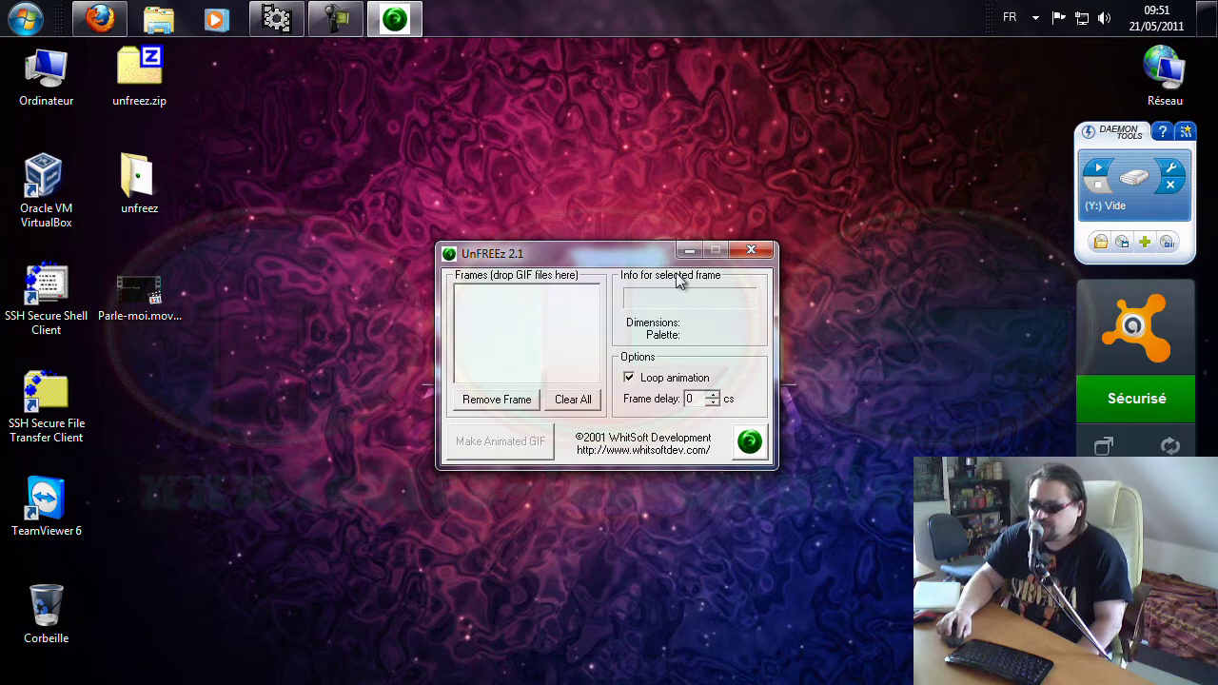
{"action": "left_click", "coordinate": [752, 252]}
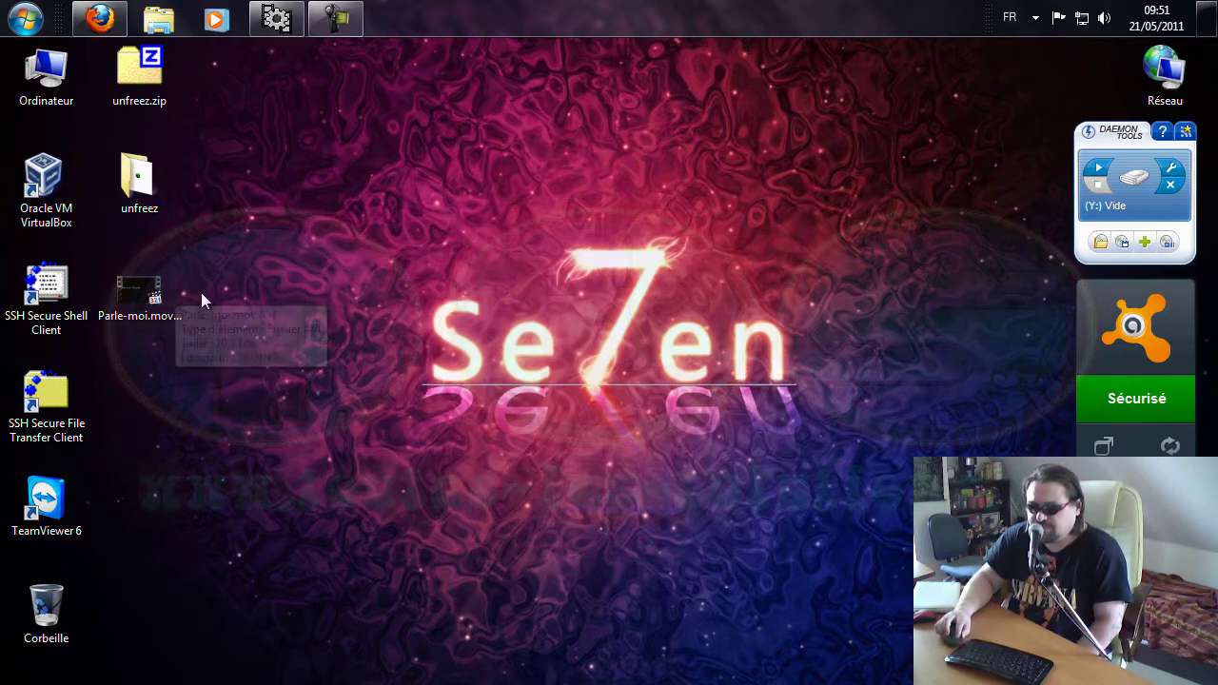
Step: Play Parle-moi.mov.AVI from the desktop, jump to the band scene at about 02:17, and close Media Player Classic
{"action": "left_click", "coordinate": [137, 288]}
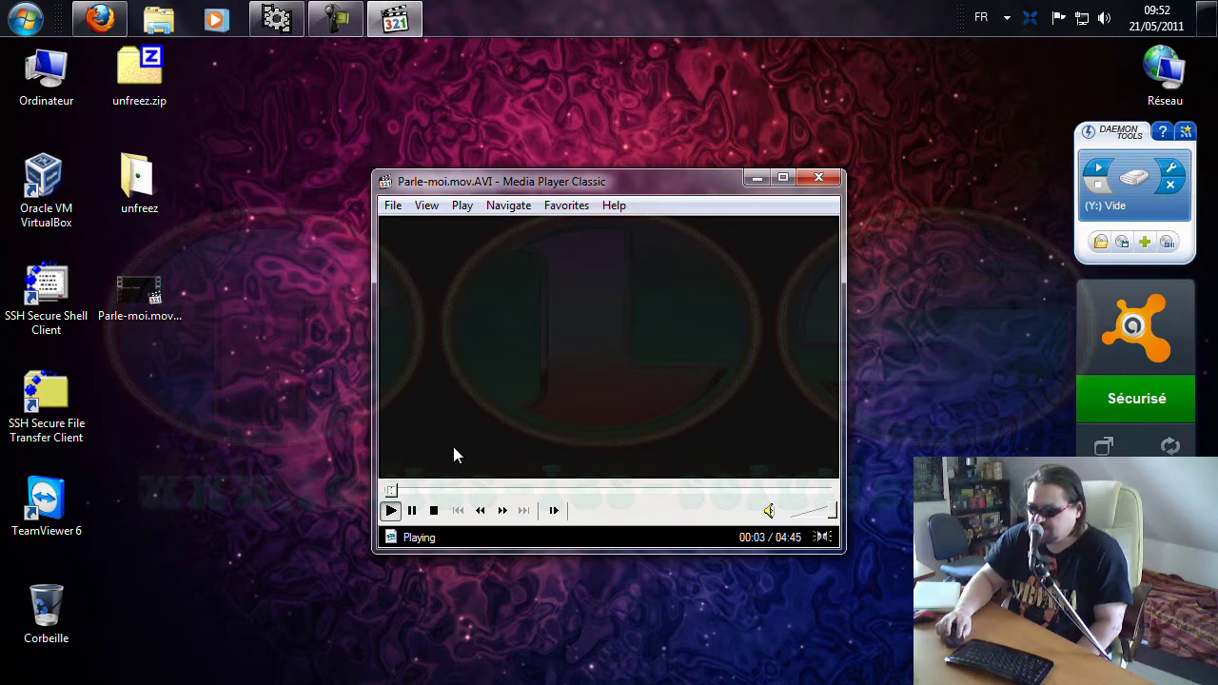
{"action": "left_click", "coordinate": [552, 490]}
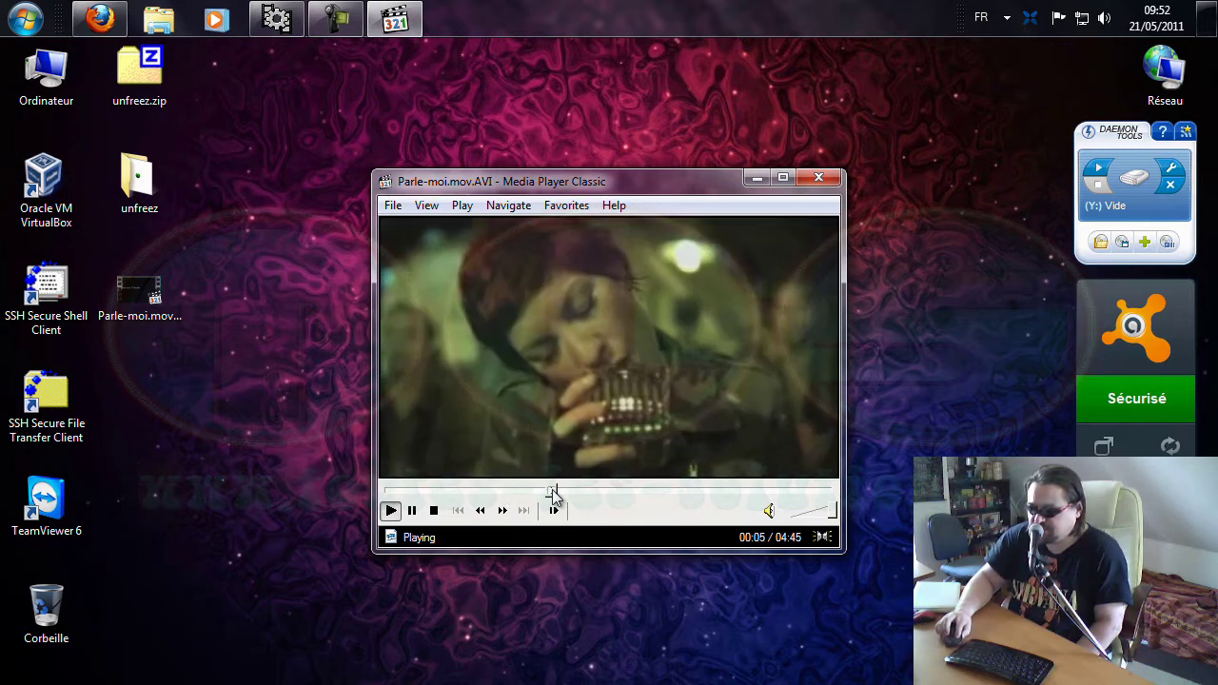
{"action": "left_click_drag", "start_coordinate": [555, 489], "coordinate": [599, 492]}
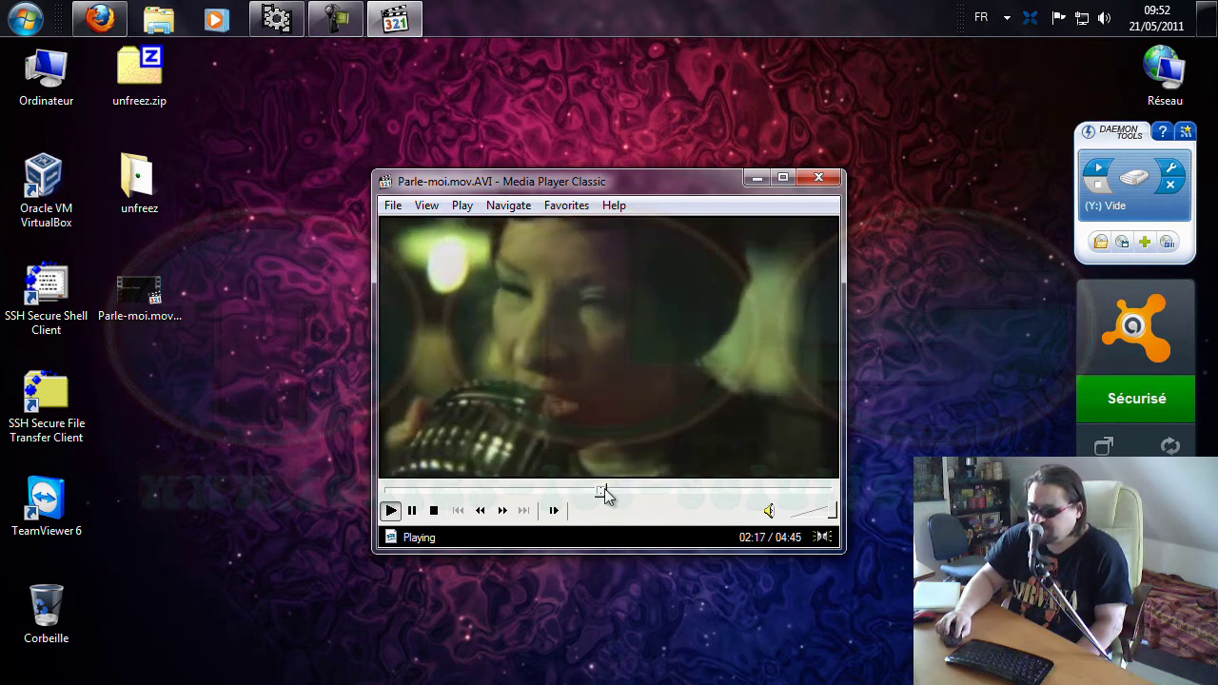
{"action": "left_click_drag", "start_coordinate": [603, 497], "coordinate": [597, 500]}
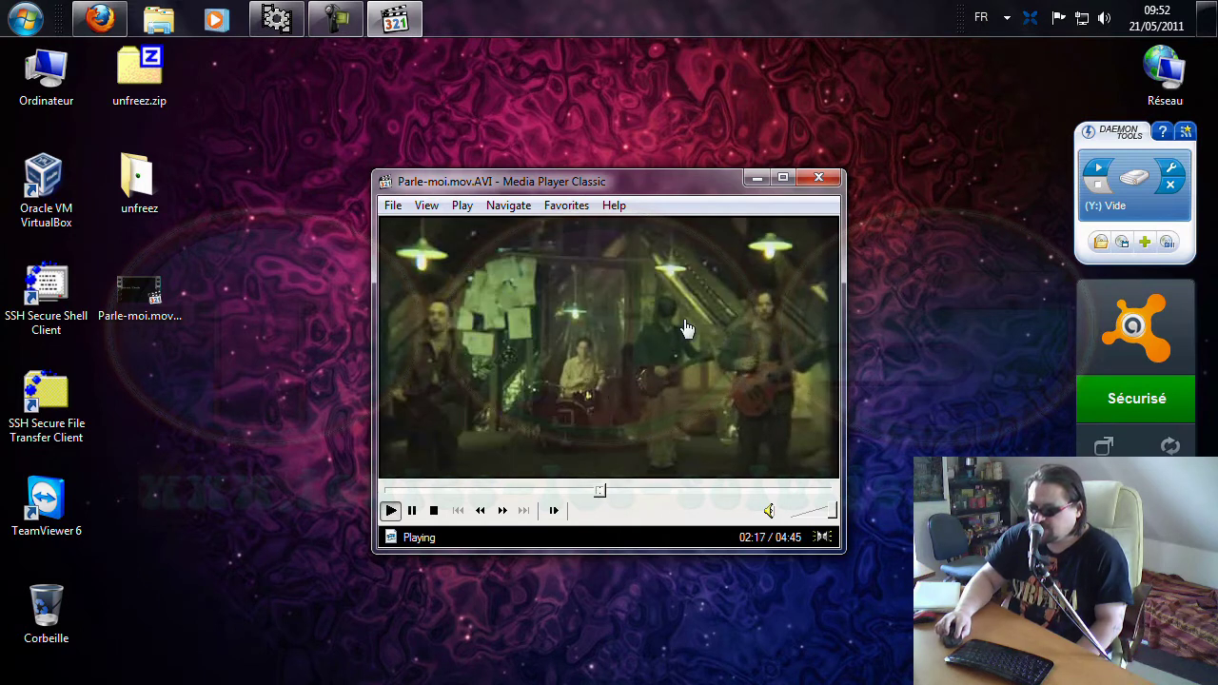
{"action": "left_click", "coordinate": [819, 177]}
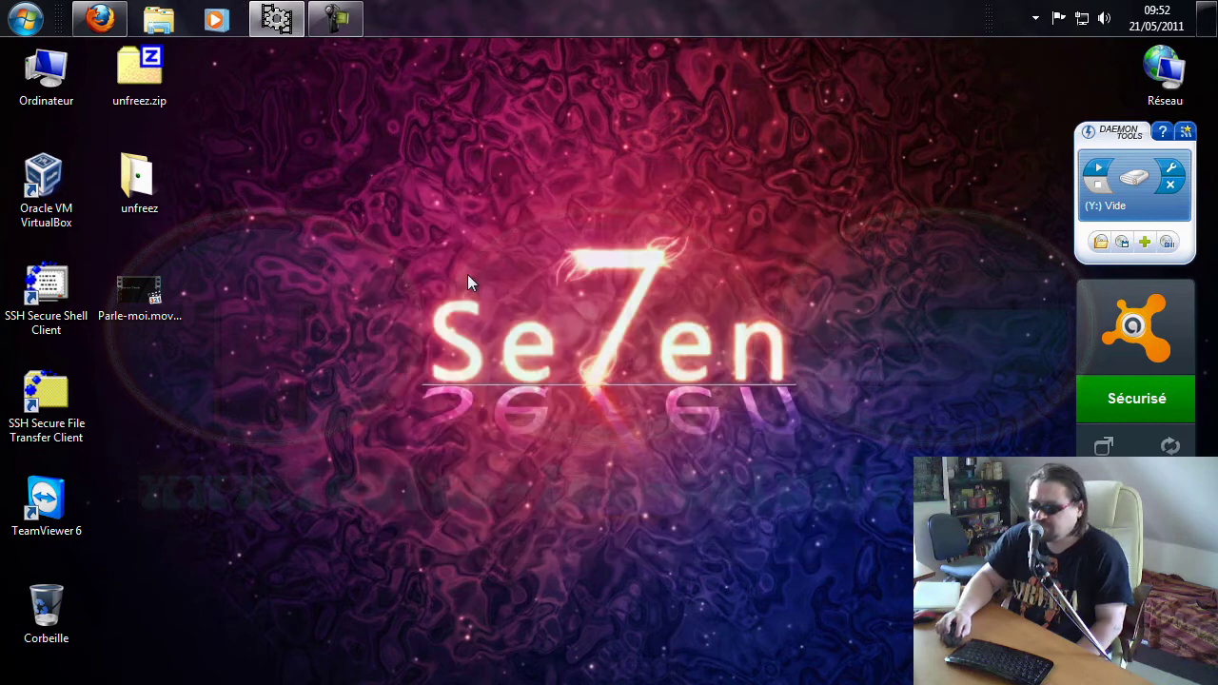
Step: Launch VirtualDub 1.9.11 from the installed video applications
{"action": "left_click", "coordinate": [29, 21]}
{"action": "left_click", "coordinate": [177, 438]}
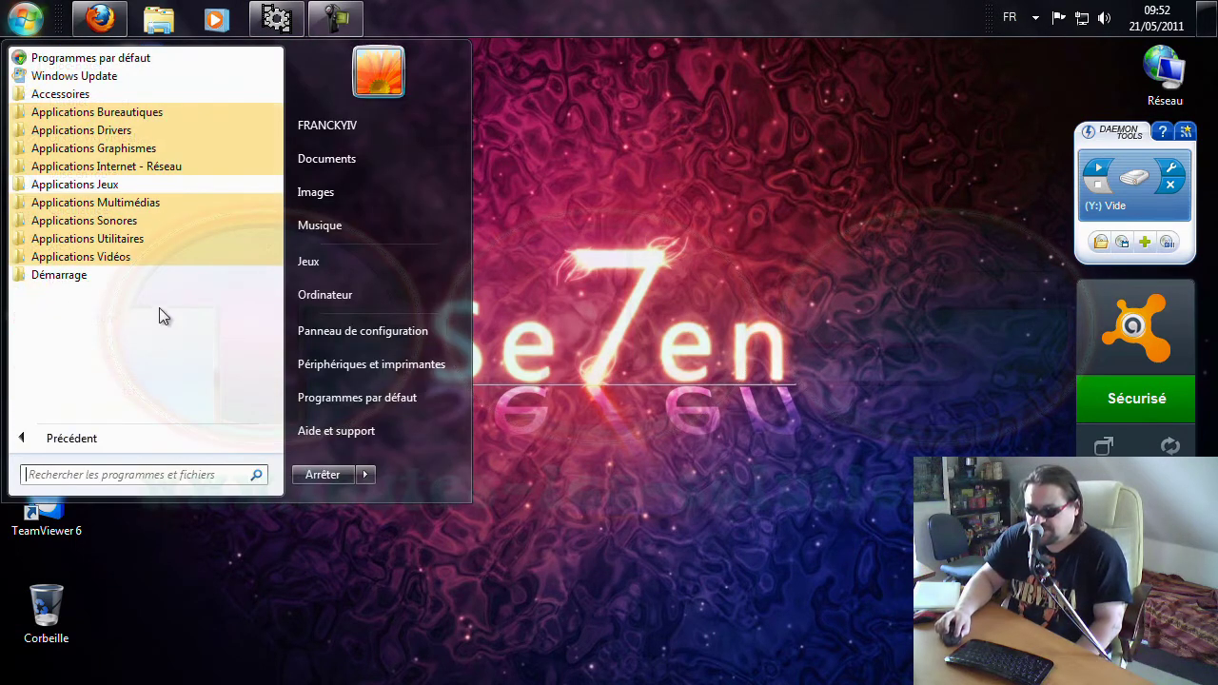
{"action": "left_click", "coordinate": [158, 264]}
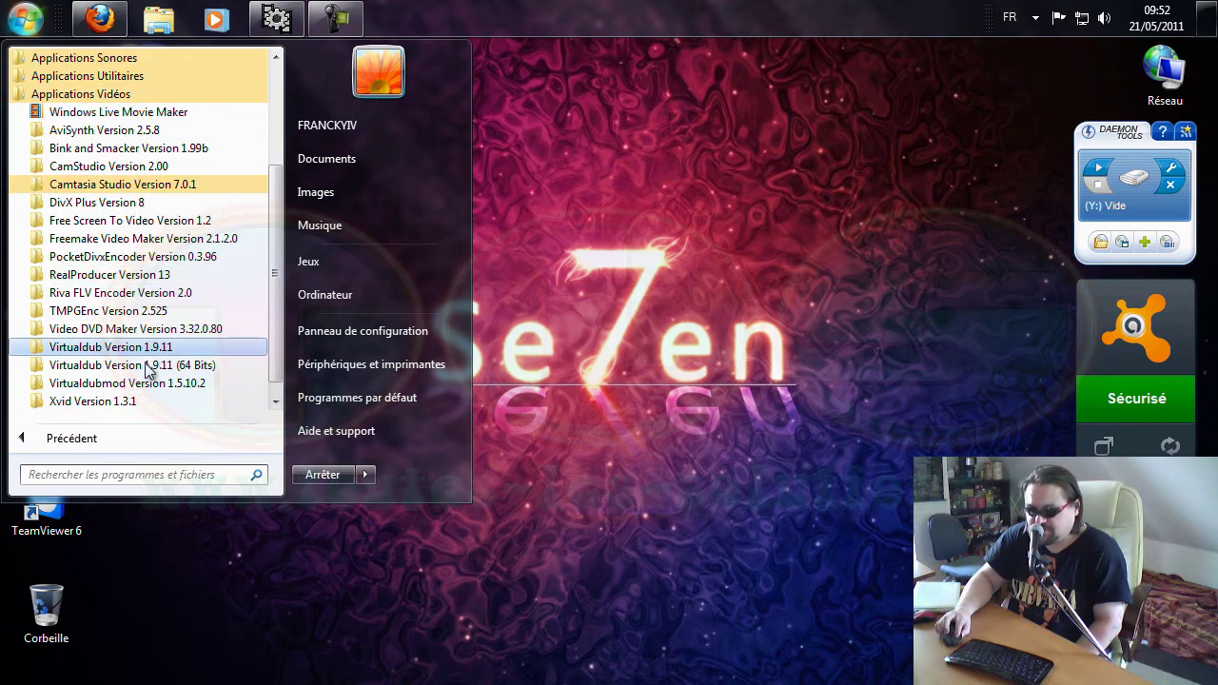
{"action": "left_click", "coordinate": [147, 349]}
{"action": "left_click", "coordinate": [93, 383]}
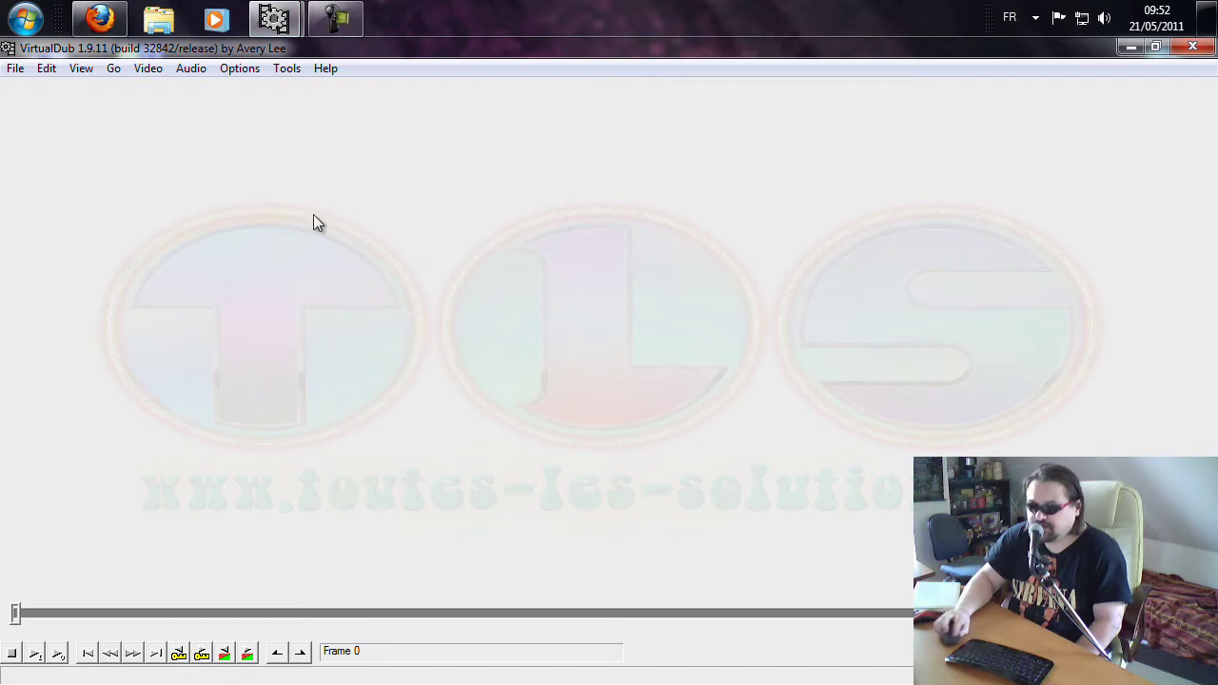
Step: Open the video file Parle-moi.mov.AVI from the desktop
{"action": "left_click", "coordinate": [17, 72]}
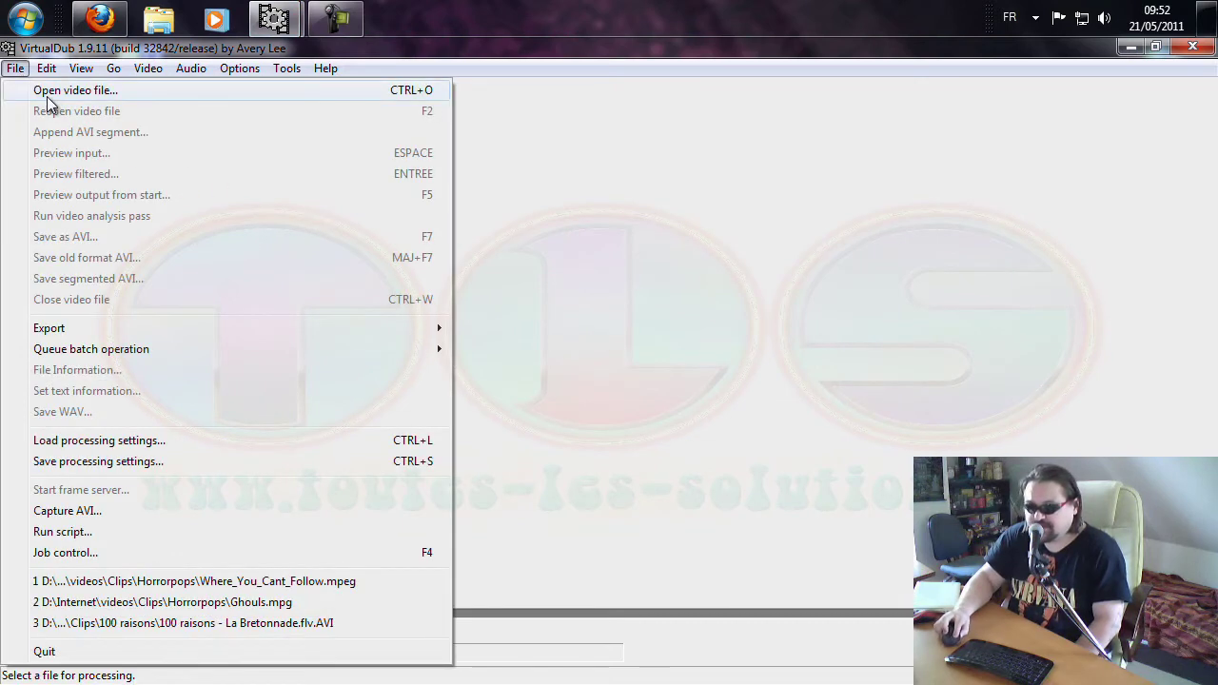
{"action": "left_click", "coordinate": [47, 90]}
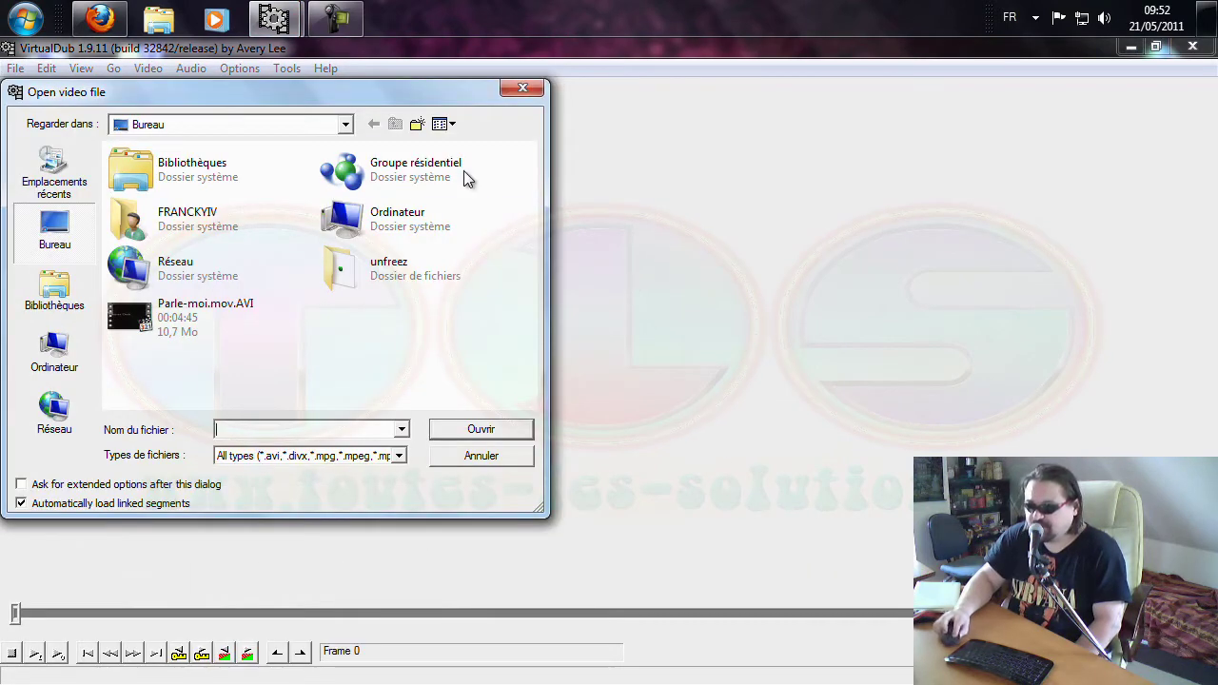
{"action": "left_click_drag", "start_coordinate": [365, 103], "coordinate": [647, 122]}
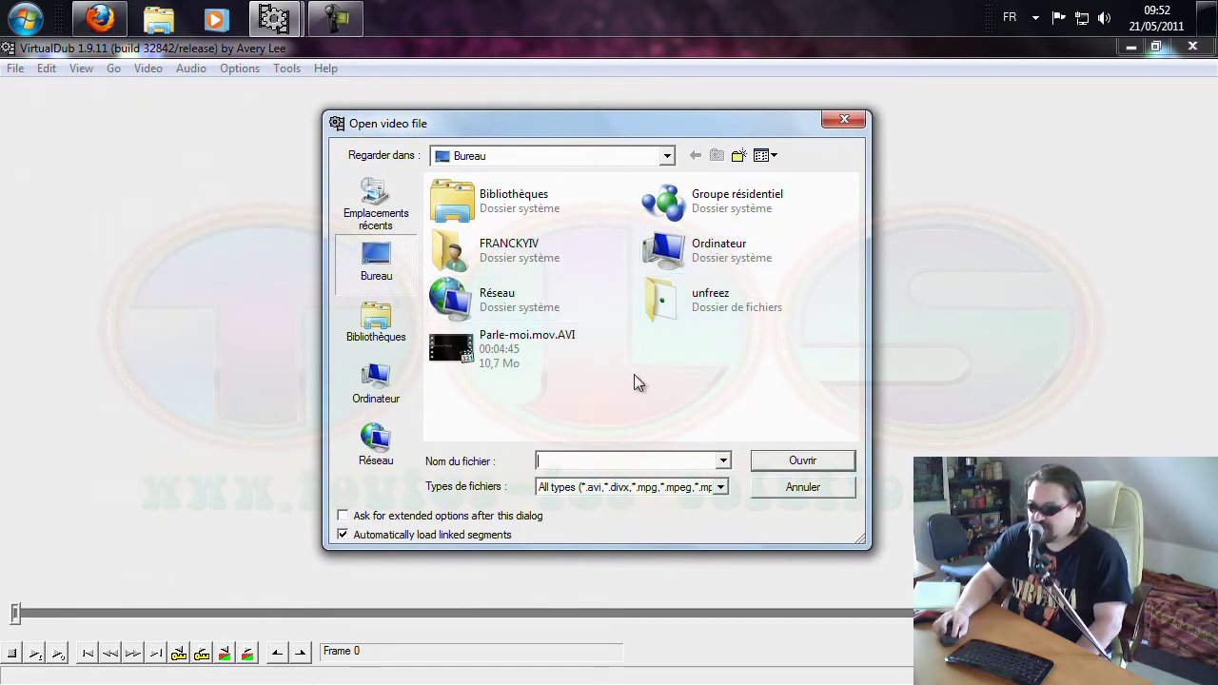
{"action": "left_click", "coordinate": [526, 350]}
{"action": "double_click", "coordinate": [525, 350]}
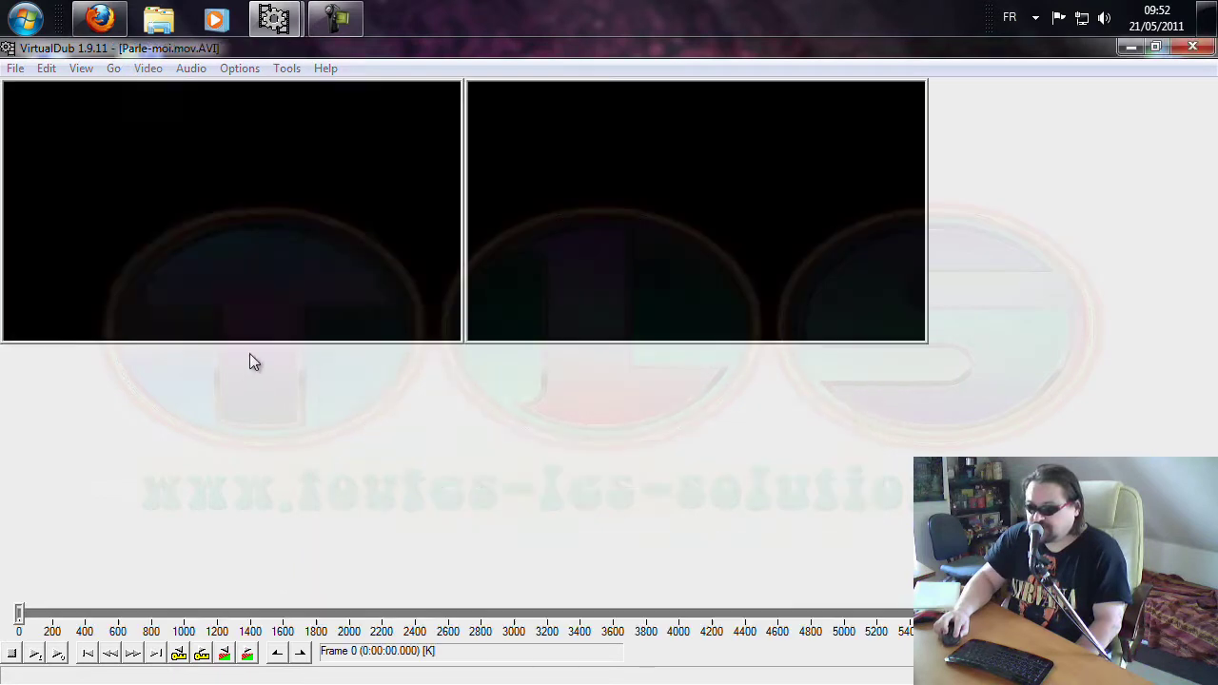
{"action": "left_click", "coordinate": [226, 363]}
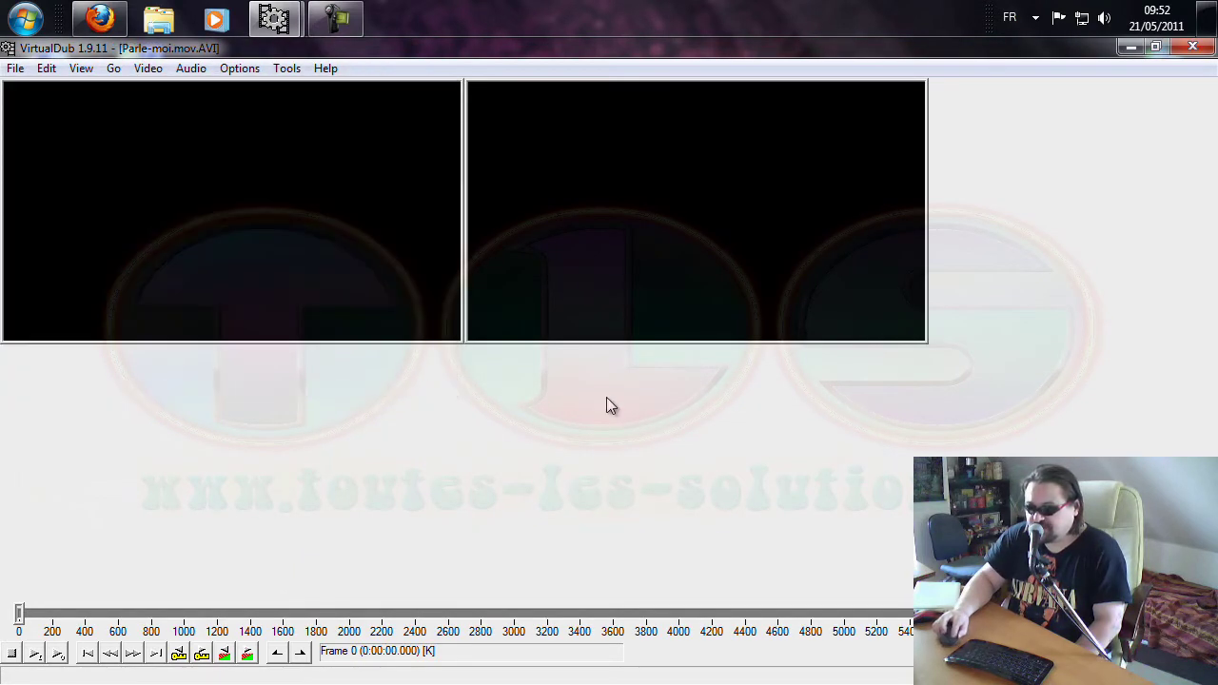
Step: Go to frame 3394, where the whole band is in shot, and mark it as the selection start
{"action": "left_click_drag", "start_coordinate": [19, 617], "coordinate": [579, 625]}
{"action": "key", "text": "Right"}
{"action": "key", "text": "Right"}
{"action": "key", "text": "Right"}
{"action": "key", "text": "Right"}
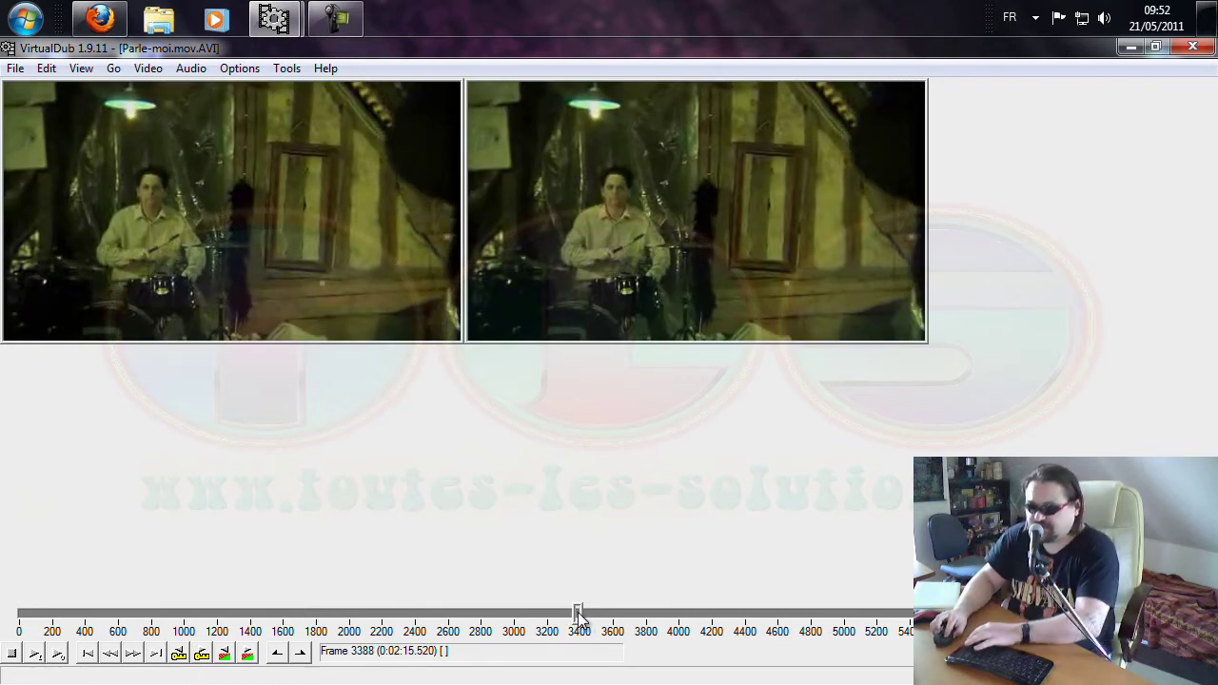
{"action": "key", "text": "Right"}
{"action": "key", "text": "Right"}
{"action": "key", "text": "Right"}
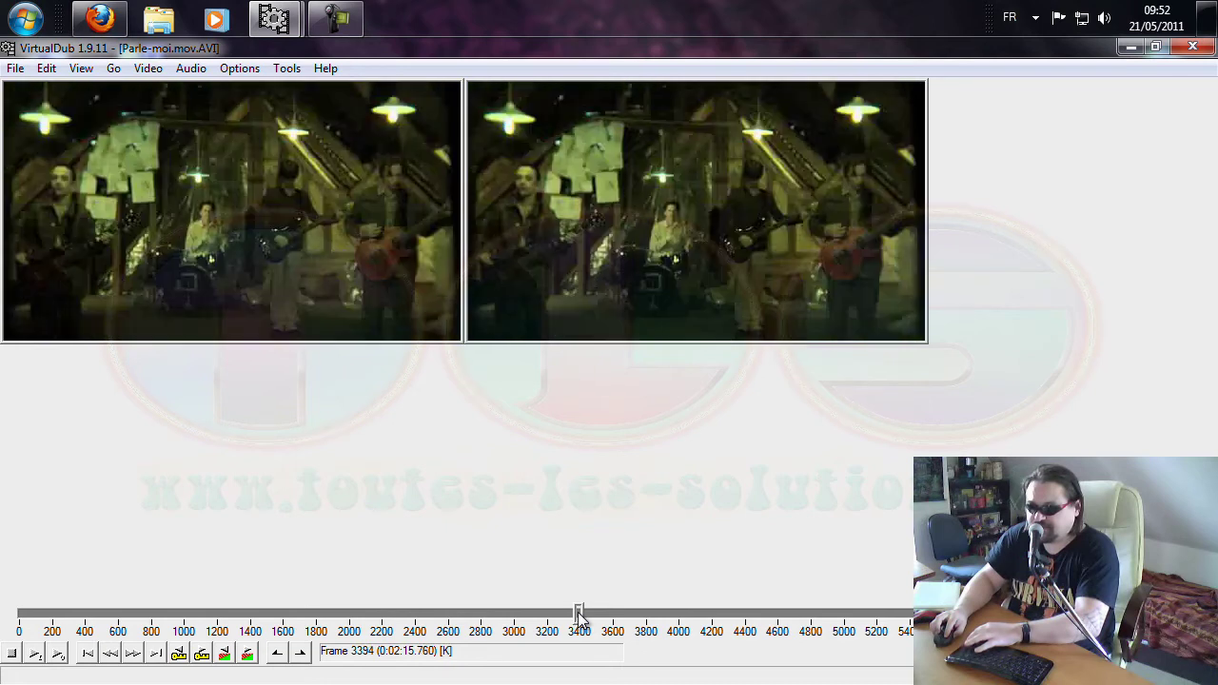
{"action": "left_click", "coordinate": [276, 656]}
Step: Advance frame by frame to frame 3404 and mark it as the selection end
{"action": "key", "text": "Right"}
{"action": "key", "text": "Right"}
{"action": "key", "text": "Right"}
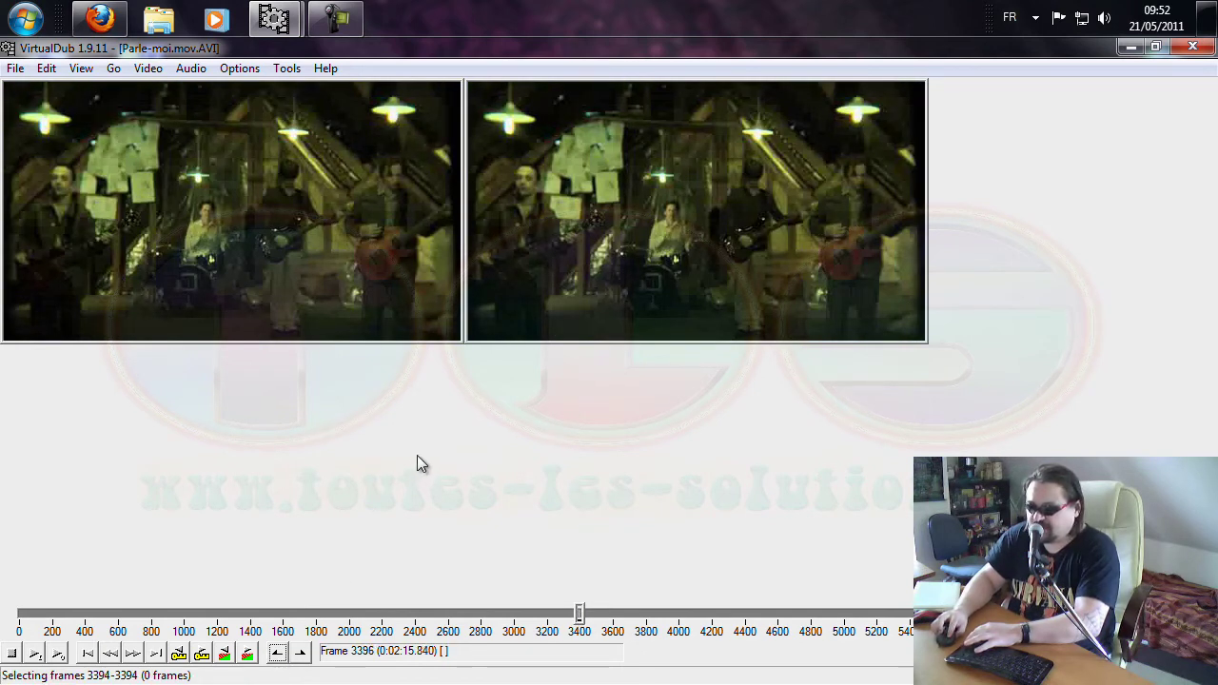
{"action": "key", "text": "Right"}
{"action": "key", "text": "Right"}
{"action": "key", "text": "Right"}
{"action": "key", "text": "Right"}
{"action": "key", "text": "Right"}
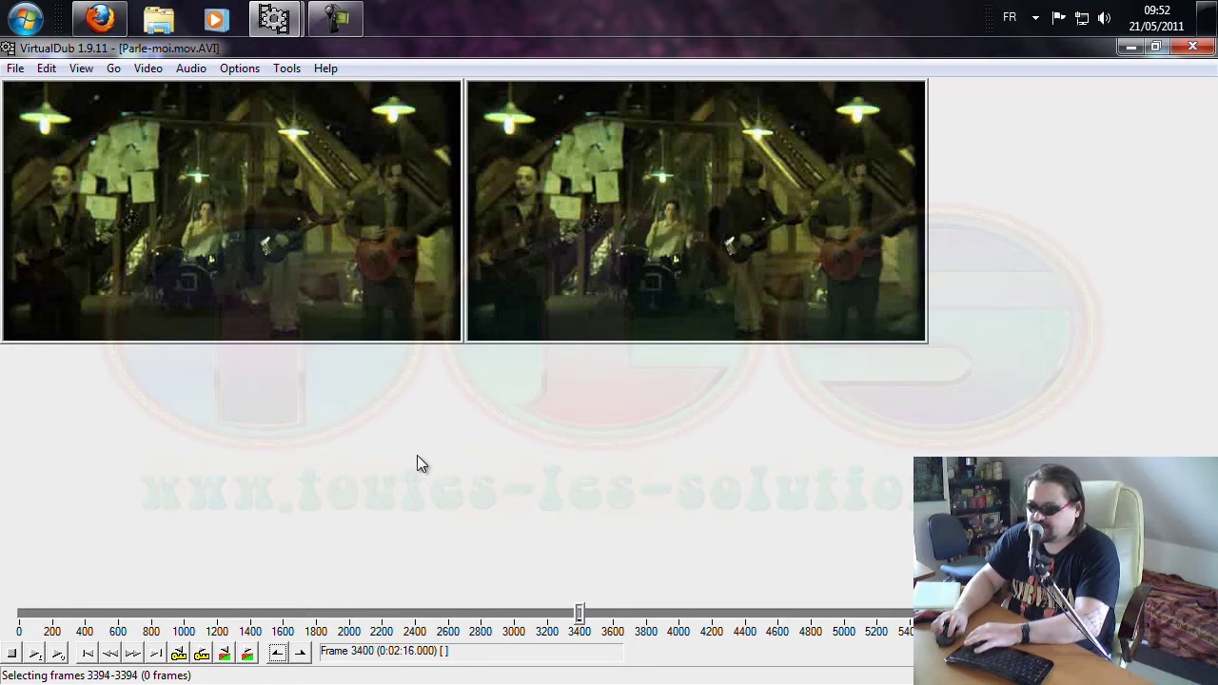
{"action": "key", "text": "Right"}
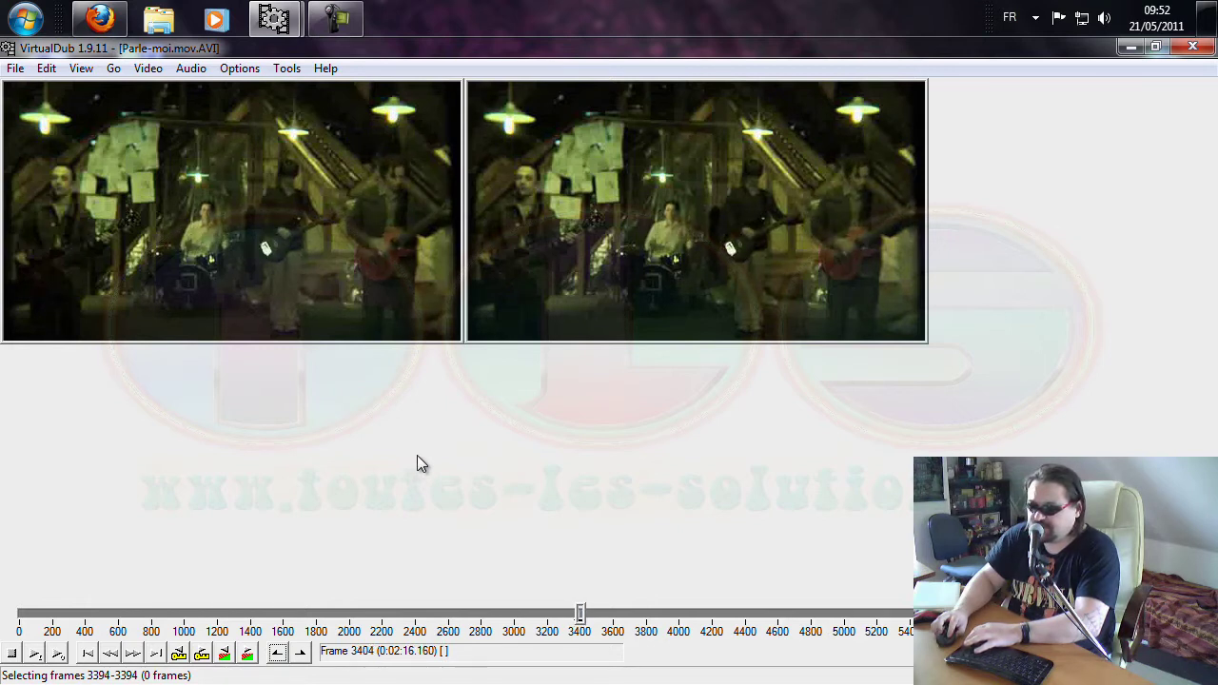
{"action": "left_click", "coordinate": [301, 653]}
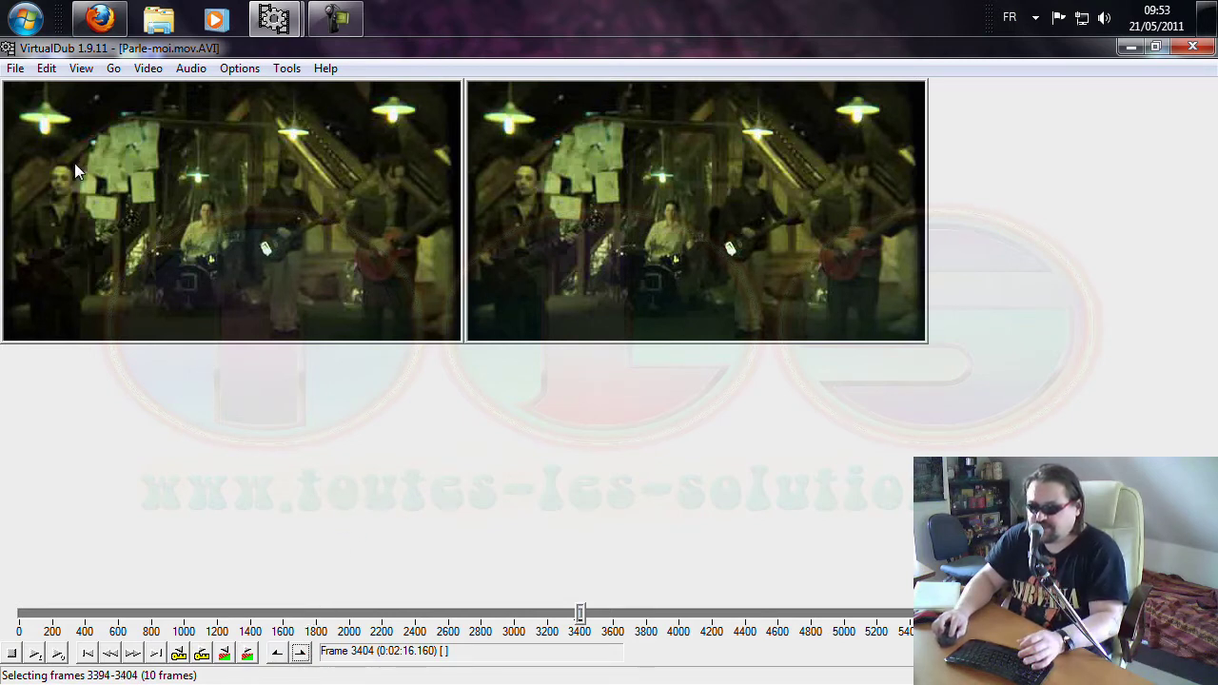
Step: Export the selected frames as a Windows BMP image sequence with four-digit numbering to the Desktop folder
{"action": "left_click", "coordinate": [16, 69]}
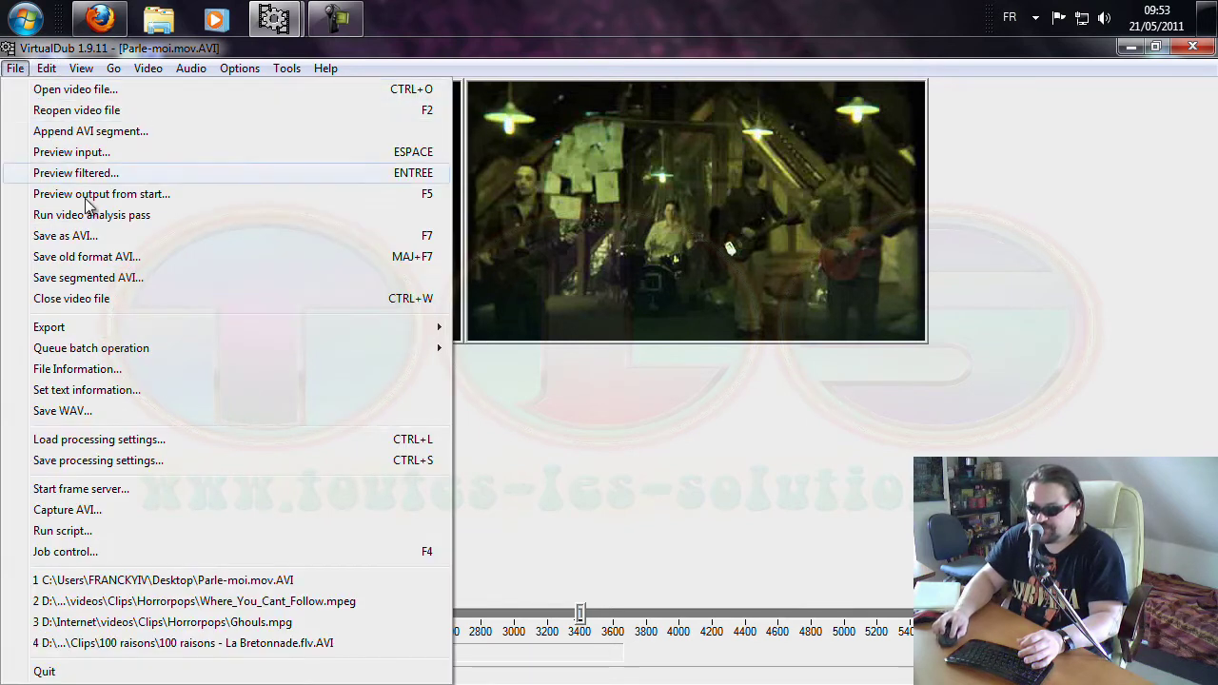
{"action": "mouse_move", "coordinate": [133, 335]}
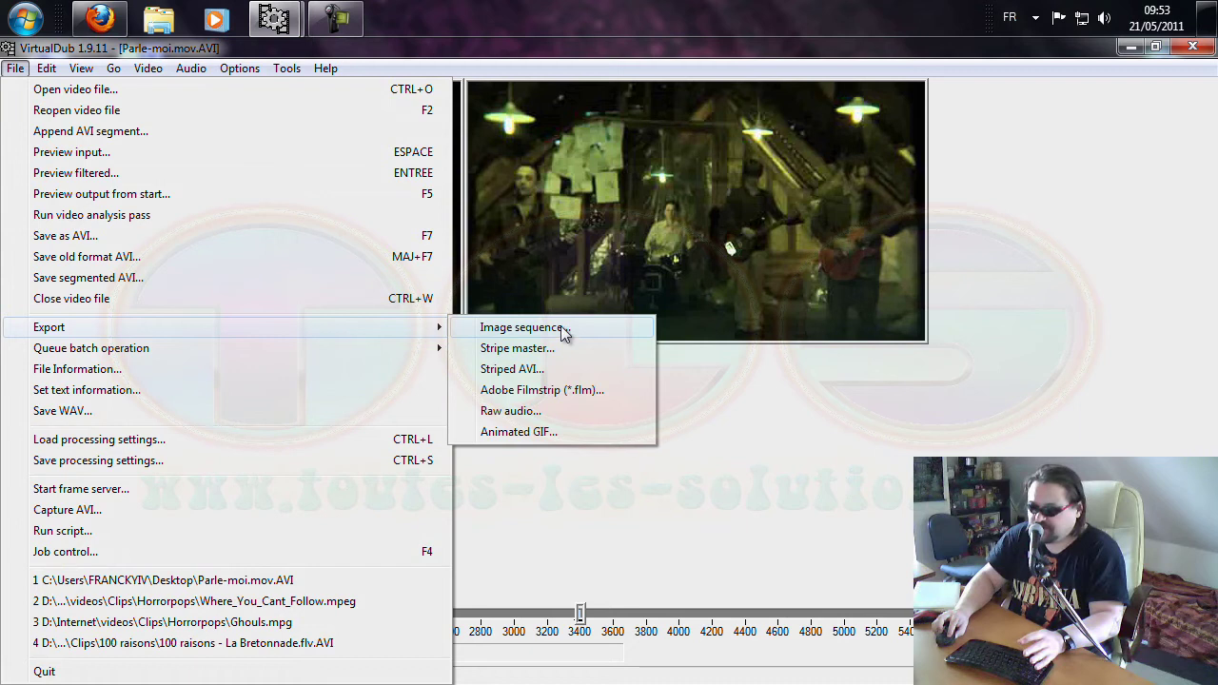
{"action": "left_click", "coordinate": [522, 328]}
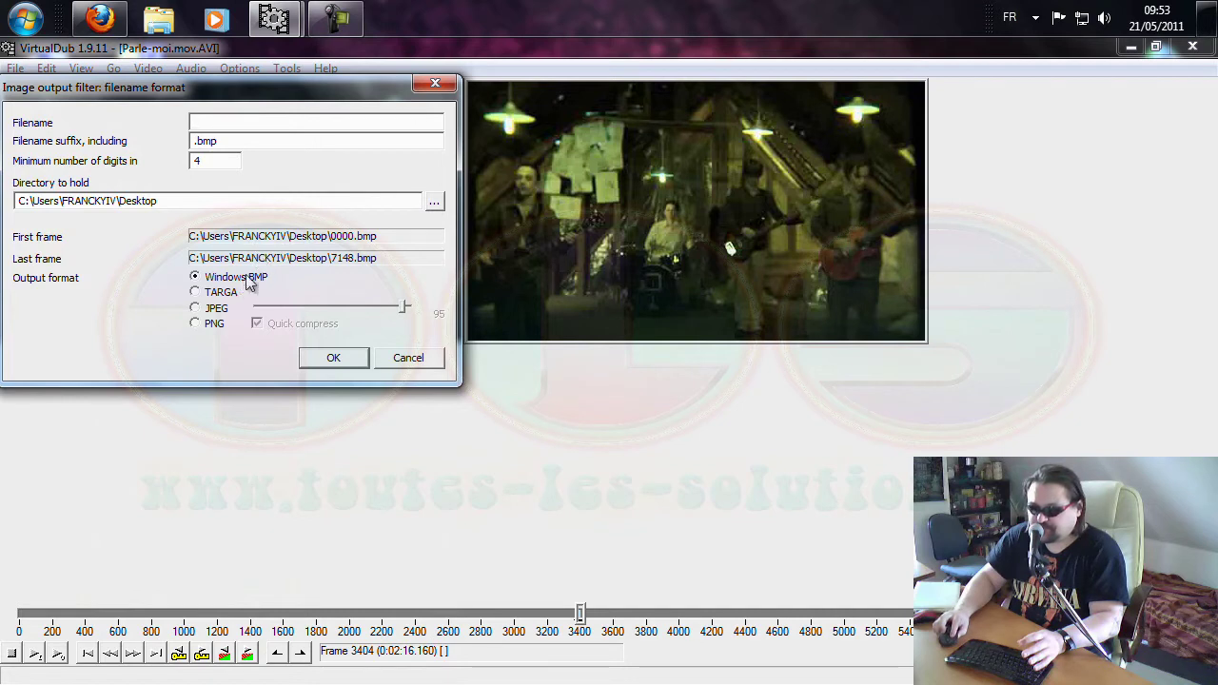
{"action": "left_click", "coordinate": [332, 362]}
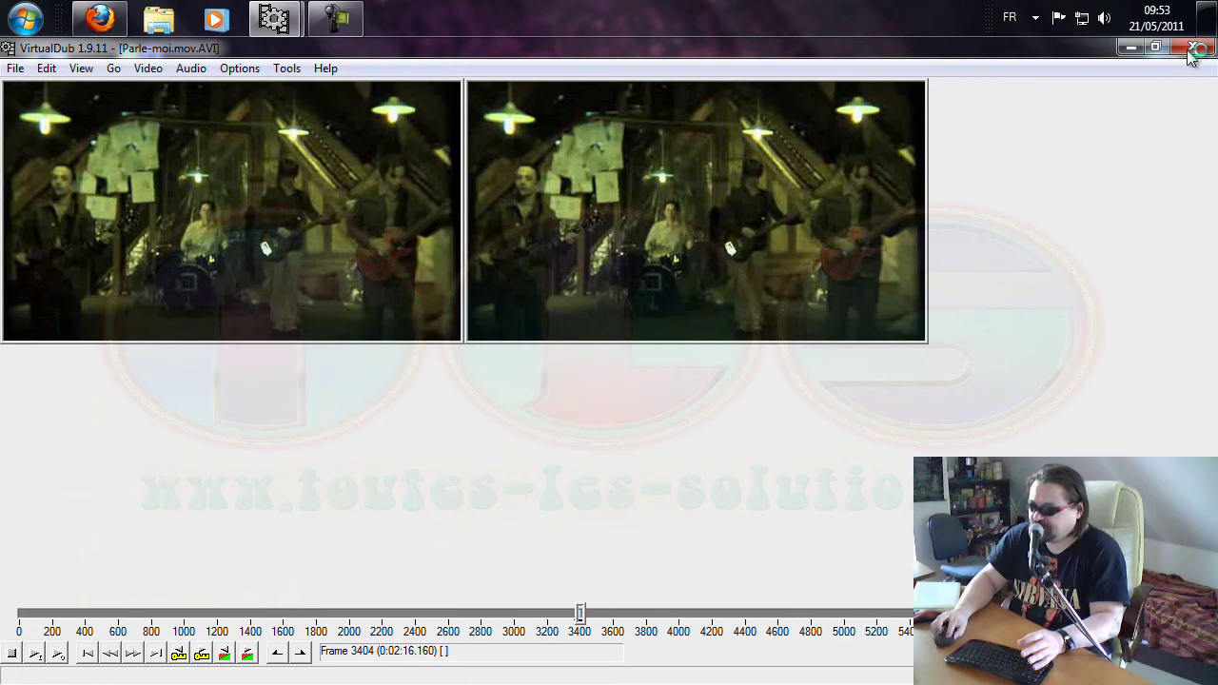
Step: Close VirtualDub and open the exported image 0000.bmp from the desktop in XnView
{"action": "left_click", "coordinate": [1196, 49]}
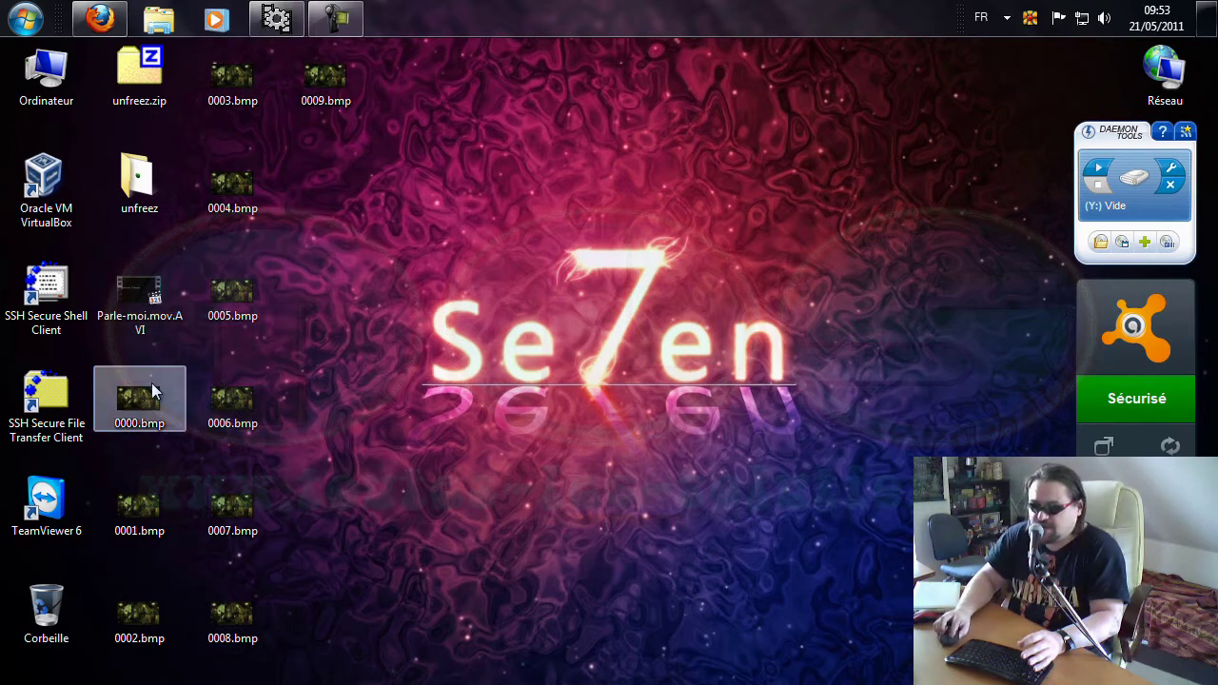
{"action": "mouse_move", "coordinate": [146, 404]}
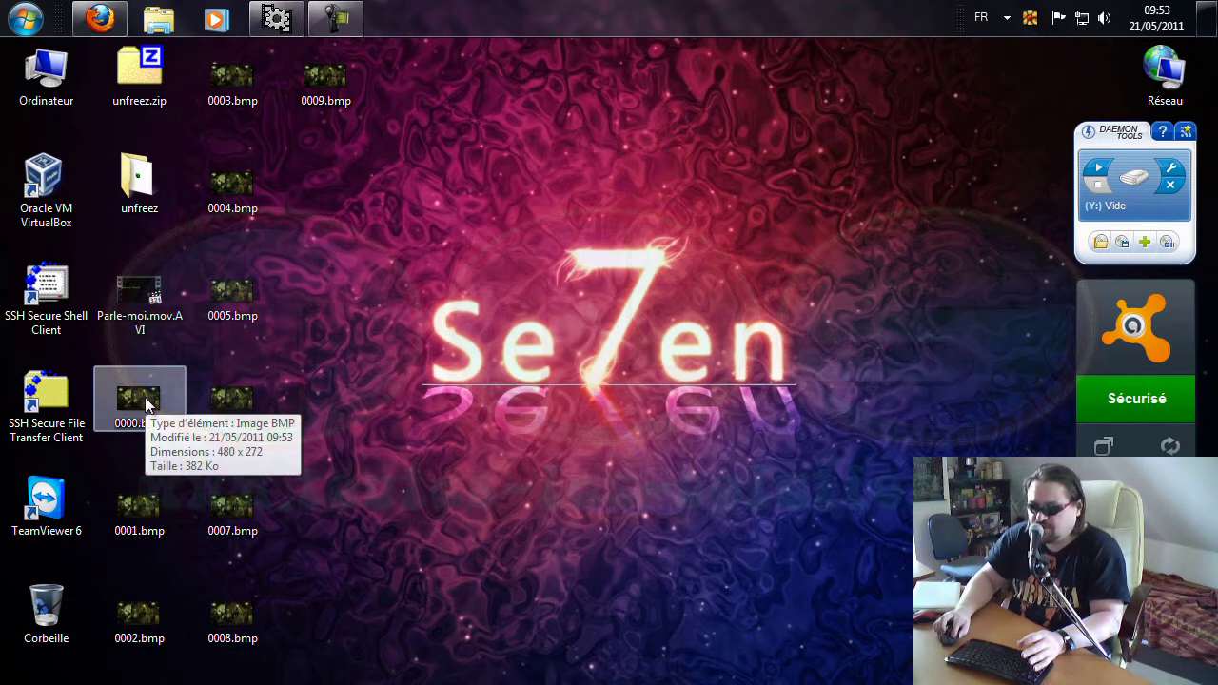
{"action": "double_click", "coordinate": [145, 405]}
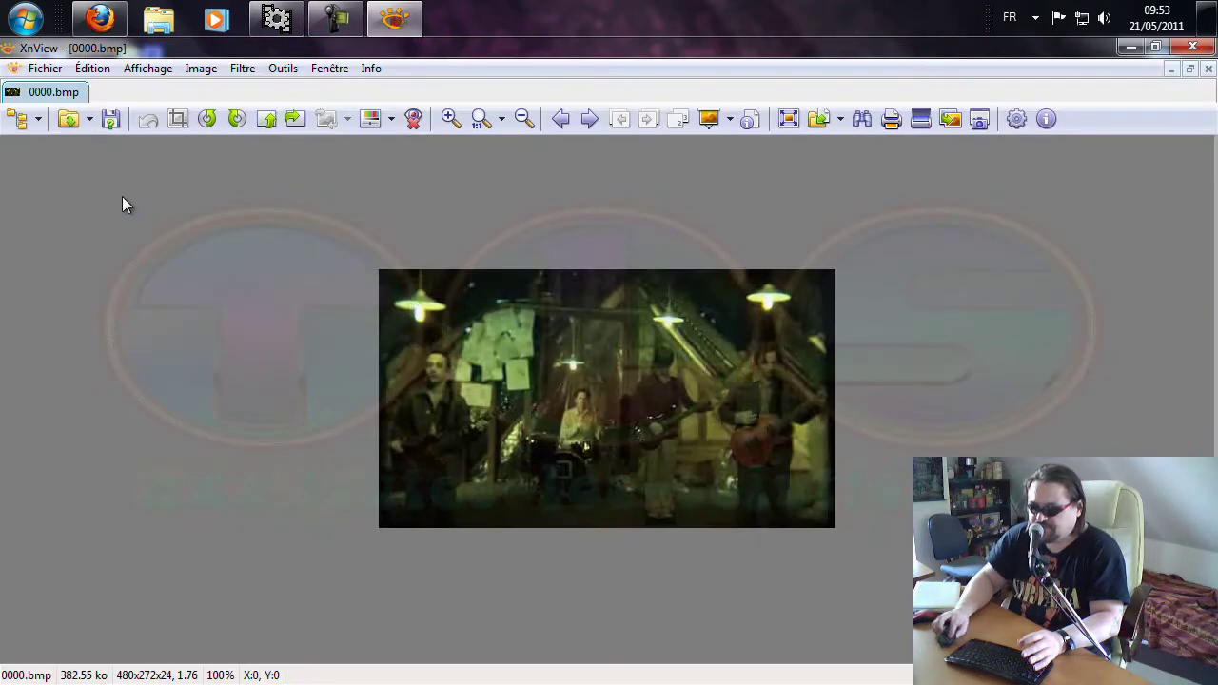
Step: Load the ten BMP frames 0000 to 0009 from the Desktop folder into XnView's batch conversion
{"action": "left_click", "coordinate": [21, 122]}
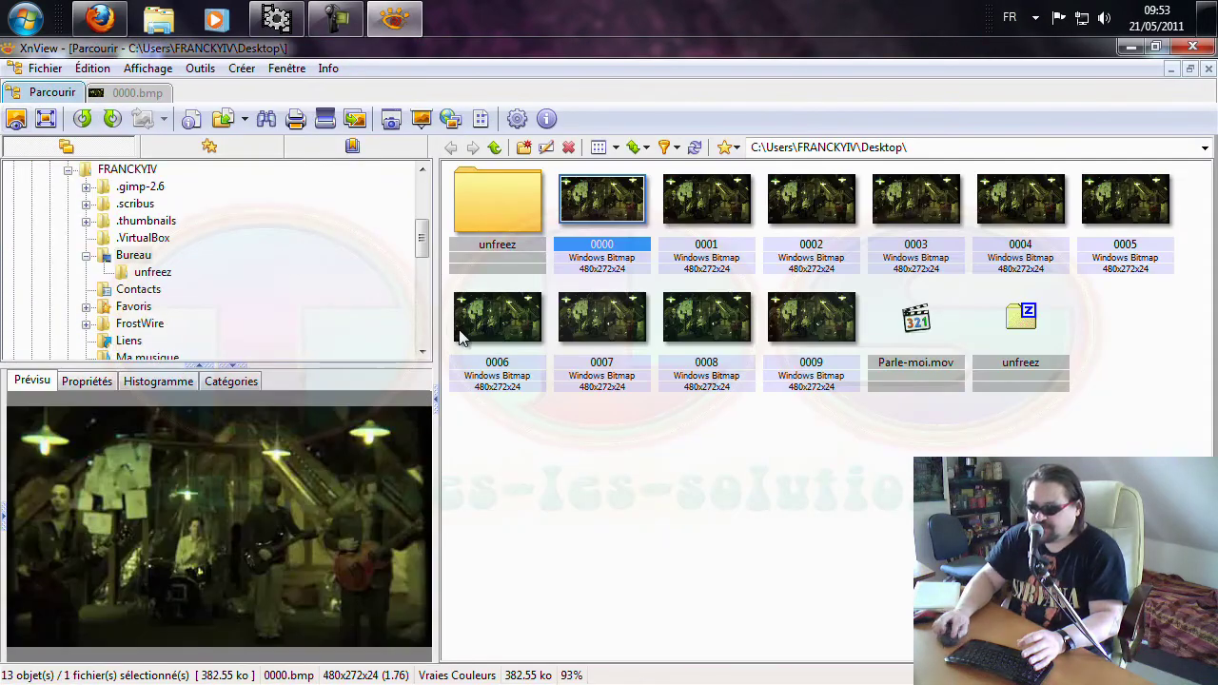
{"action": "left_click", "coordinate": [1121, 208], "text": "shift"}
{"action": "left_click", "coordinate": [507, 328], "text": "shift"}
{"action": "left_click", "coordinate": [604, 323], "text": "shift"}
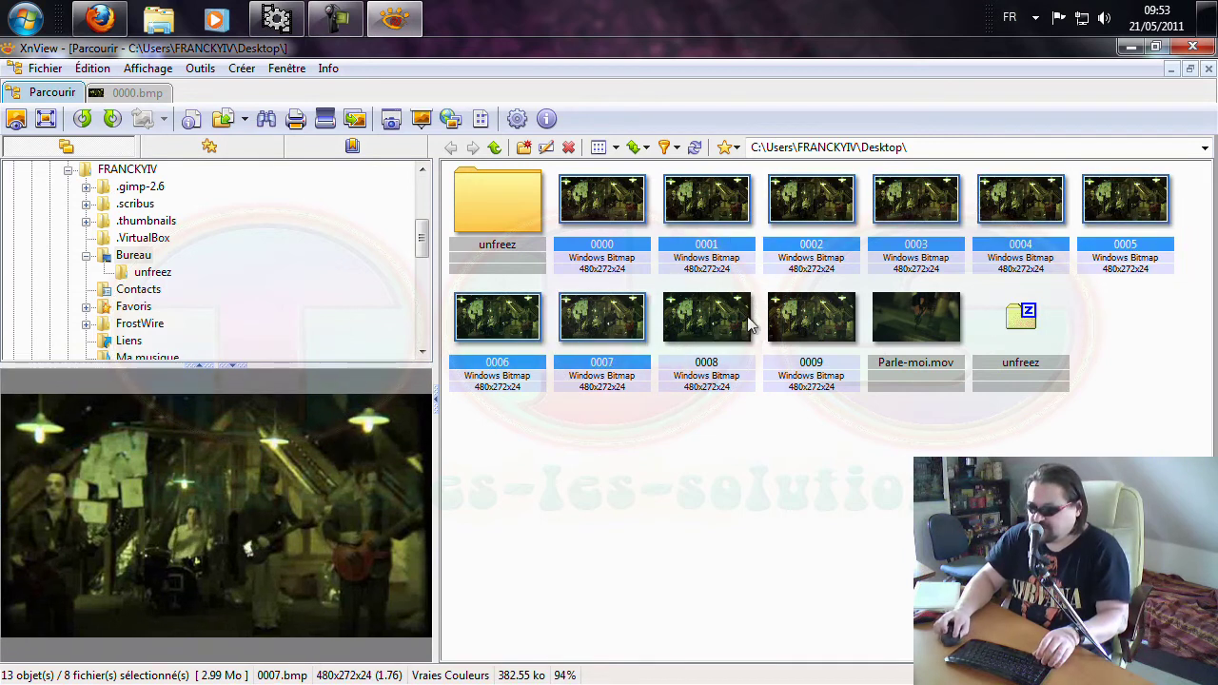
{"action": "left_click", "coordinate": [708, 323], "text": "shift"}
{"action": "left_click", "coordinate": [812, 329], "text": "shift"}
{"action": "right_click", "coordinate": [817, 327]}
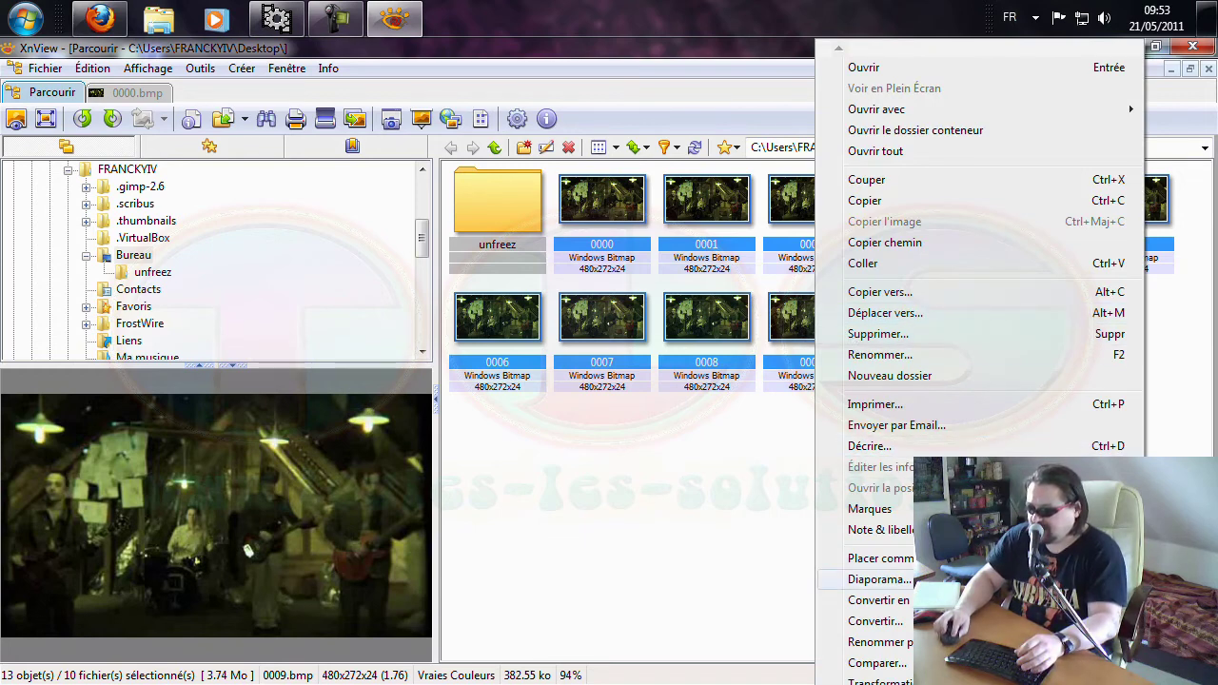
{"action": "left_click", "coordinate": [876, 621]}
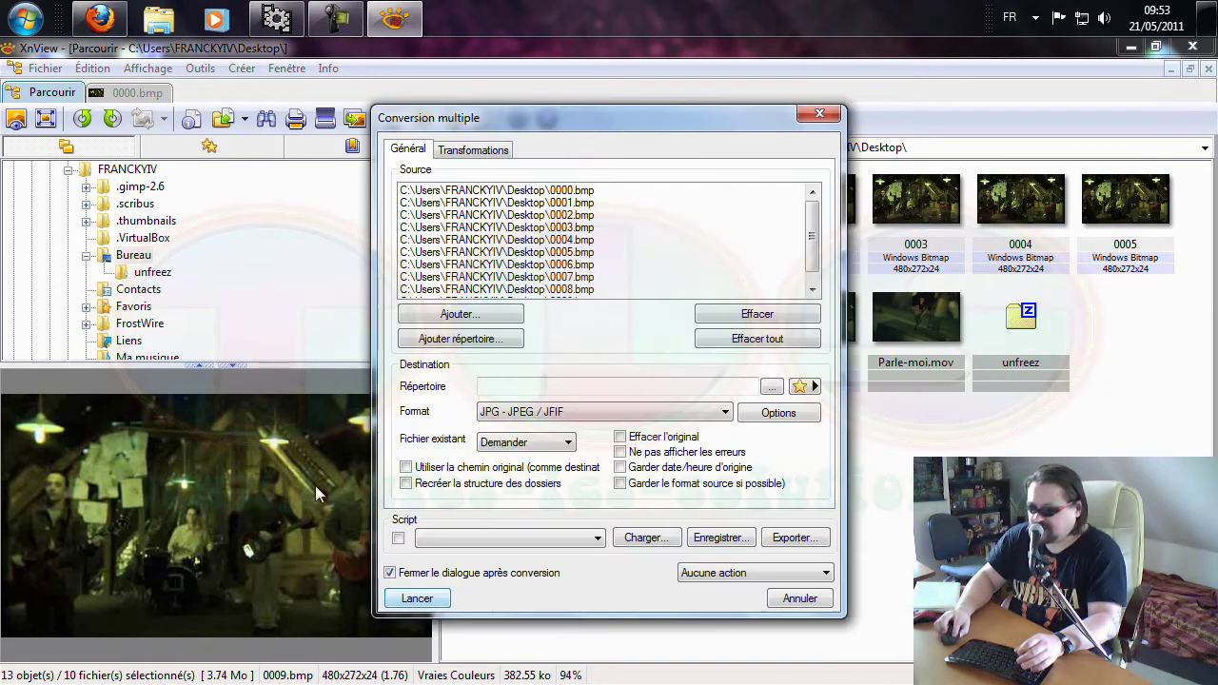
Step: Batch-convert the loaded frames to the GIF - CompuServe GIF format and close XnView
{"action": "left_click", "coordinate": [574, 411]}
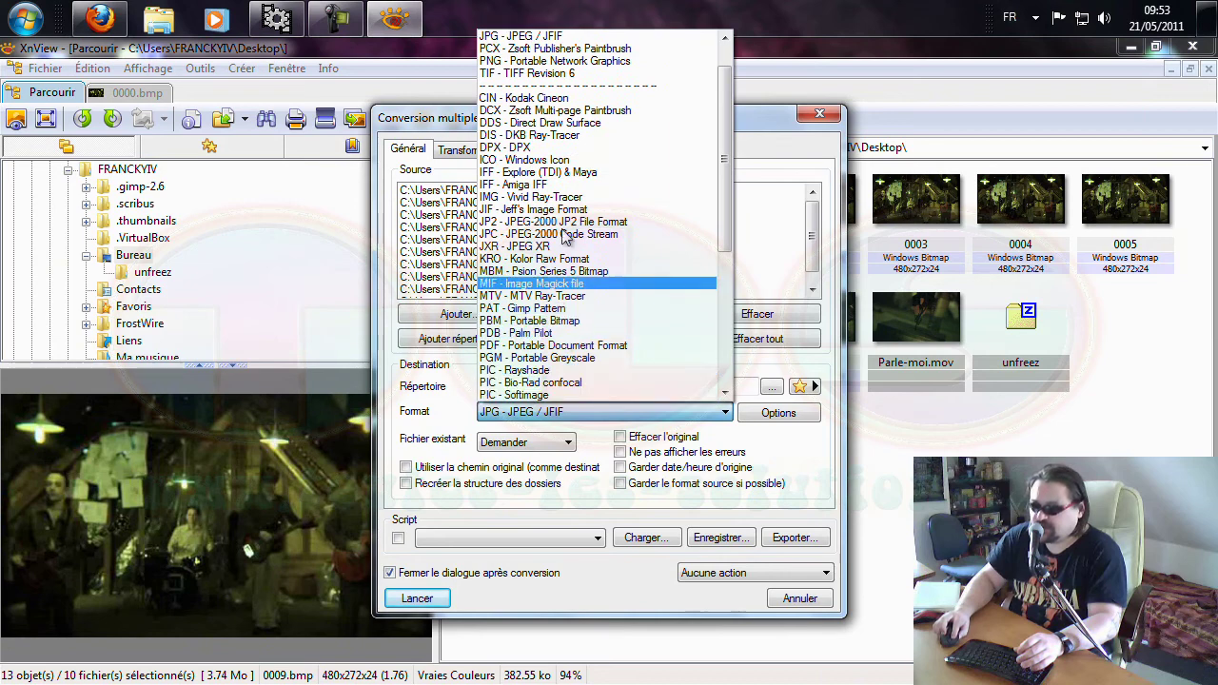
{"action": "scroll", "coordinate": [575, 228], "scroll_direction": "up", "scroll_amount": 1}
{"action": "left_click", "coordinate": [574, 62]}
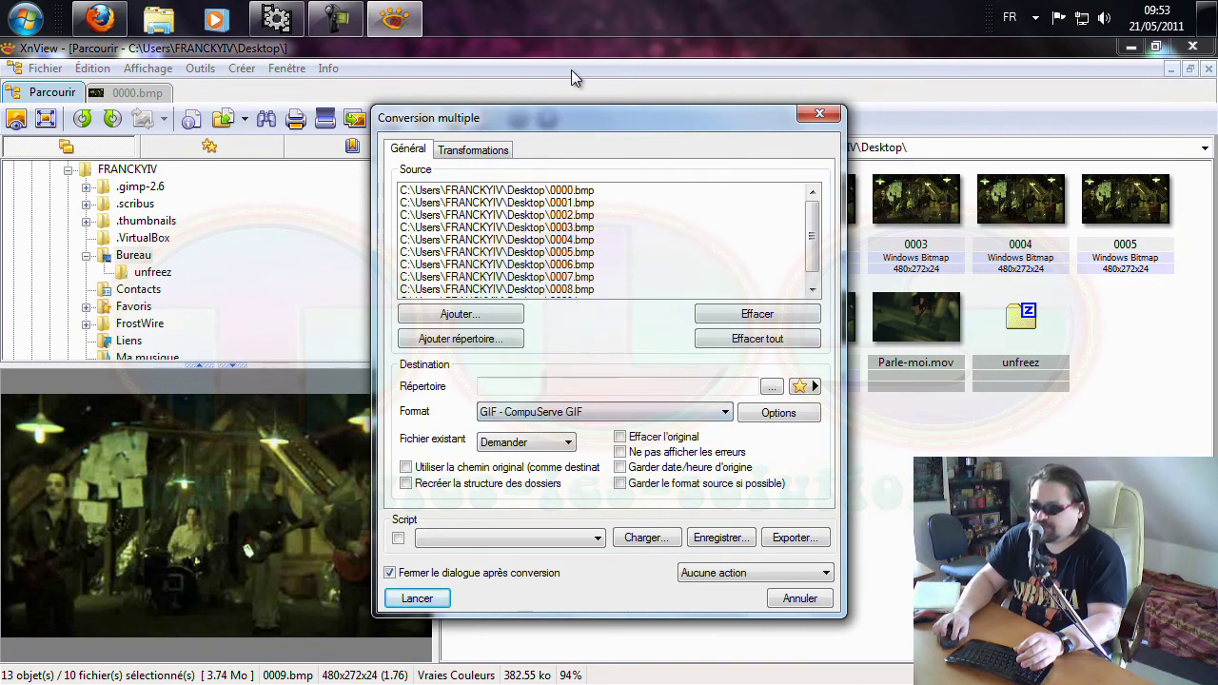
{"action": "left_click", "coordinate": [419, 600]}
{"action": "left_click", "coordinate": [507, 505]}
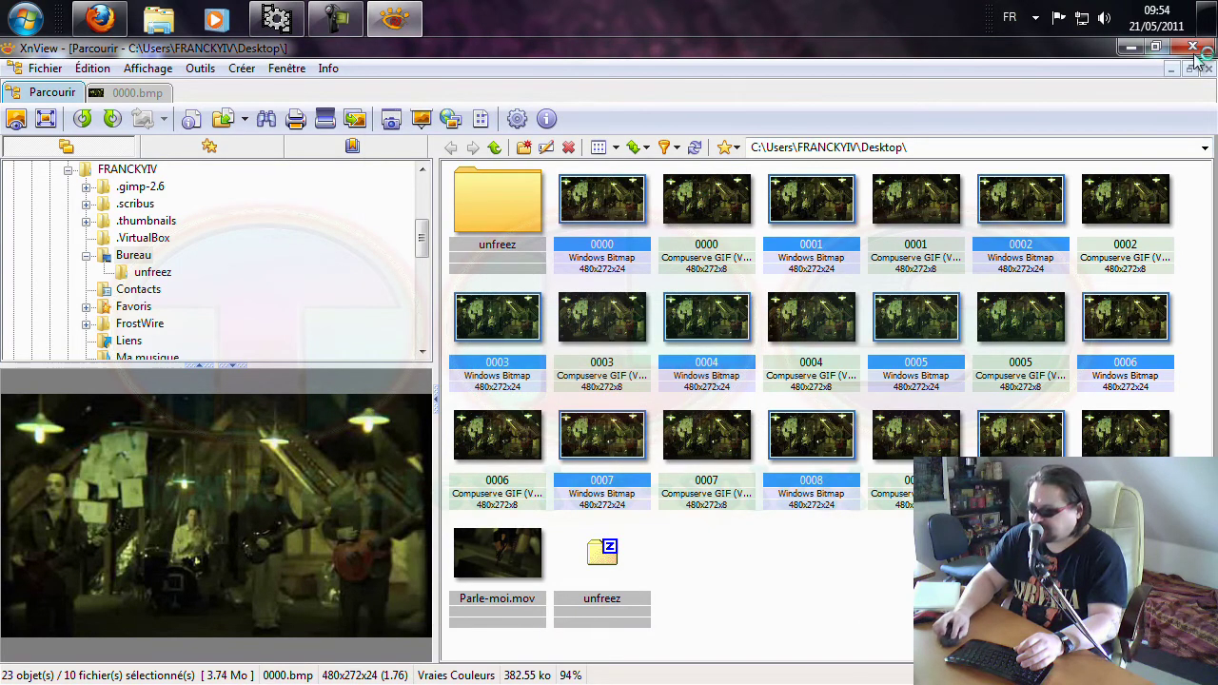
{"action": "left_click", "coordinate": [1194, 48]}
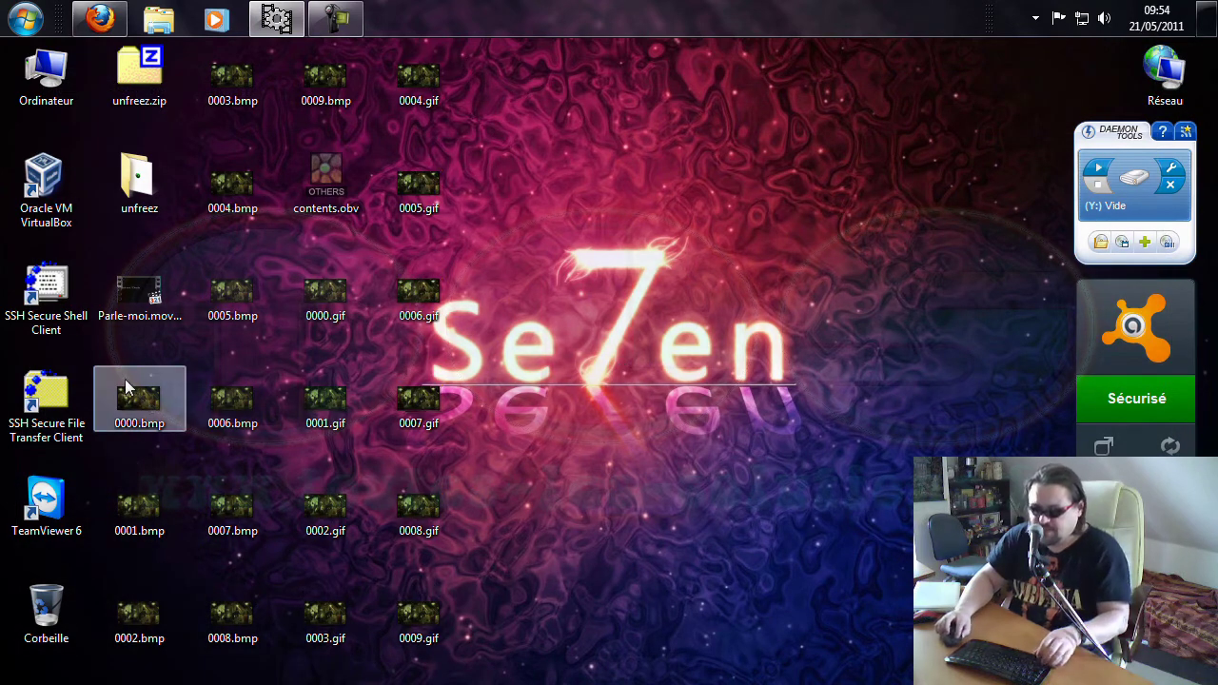
Step: Delete the BMP images 0000 to 0009 and contents.obv from the desktop, sending them to the Recycle Bin
{"action": "left_click_drag", "start_coordinate": [102, 350], "coordinate": [255, 647]}
{"action": "left_click_drag", "start_coordinate": [276, 323], "coordinate": [220, 85]}
{"action": "left_click_drag", "start_coordinate": [351, 244], "coordinate": [315, 82]}
{"action": "right_click", "coordinate": [315, 82]}
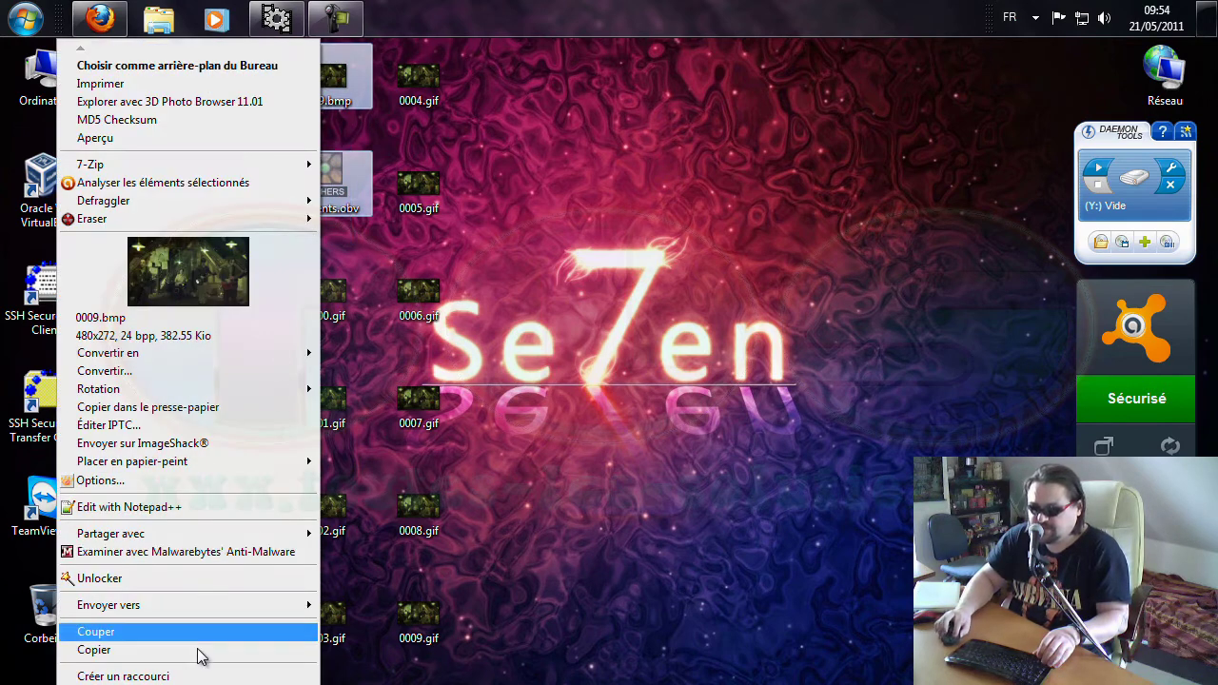
{"action": "key", "text": "Down"}
{"action": "key", "text": "Down"}
{"action": "key", "text": "Down"}
{"action": "key", "text": "Down"}
{"action": "key", "text": "Down"}
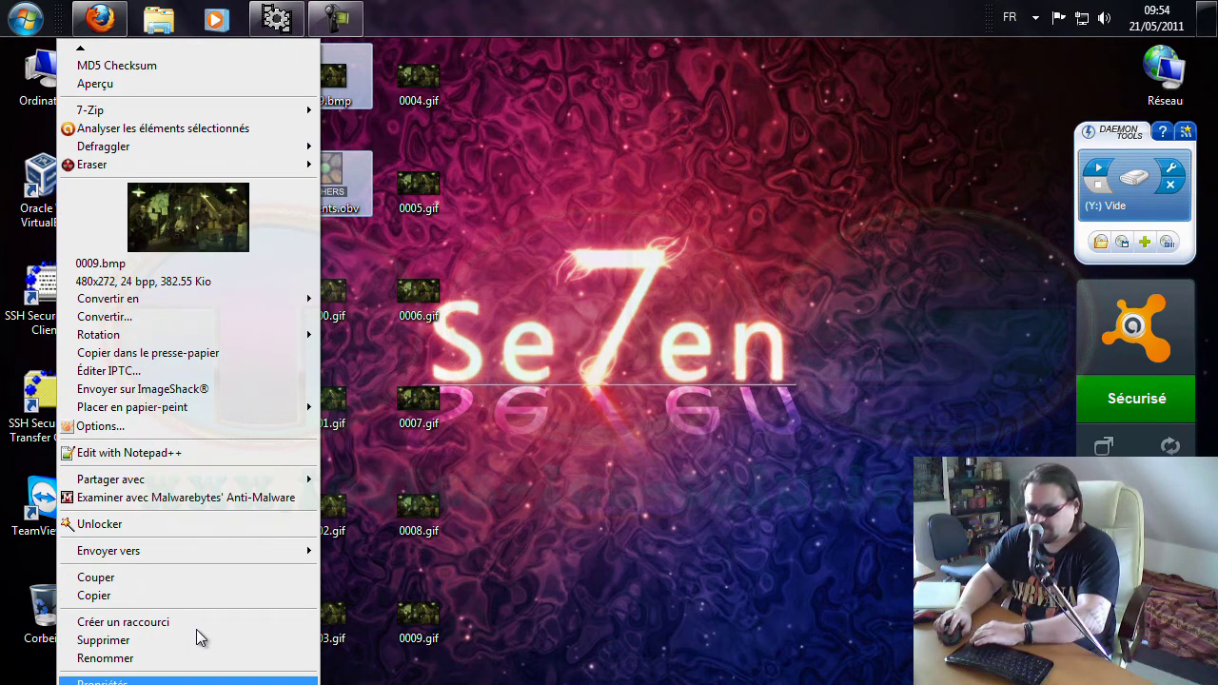
{"action": "key", "text": "Up"}
{"action": "key", "text": "Up"}
{"action": "key", "text": "Delete"}
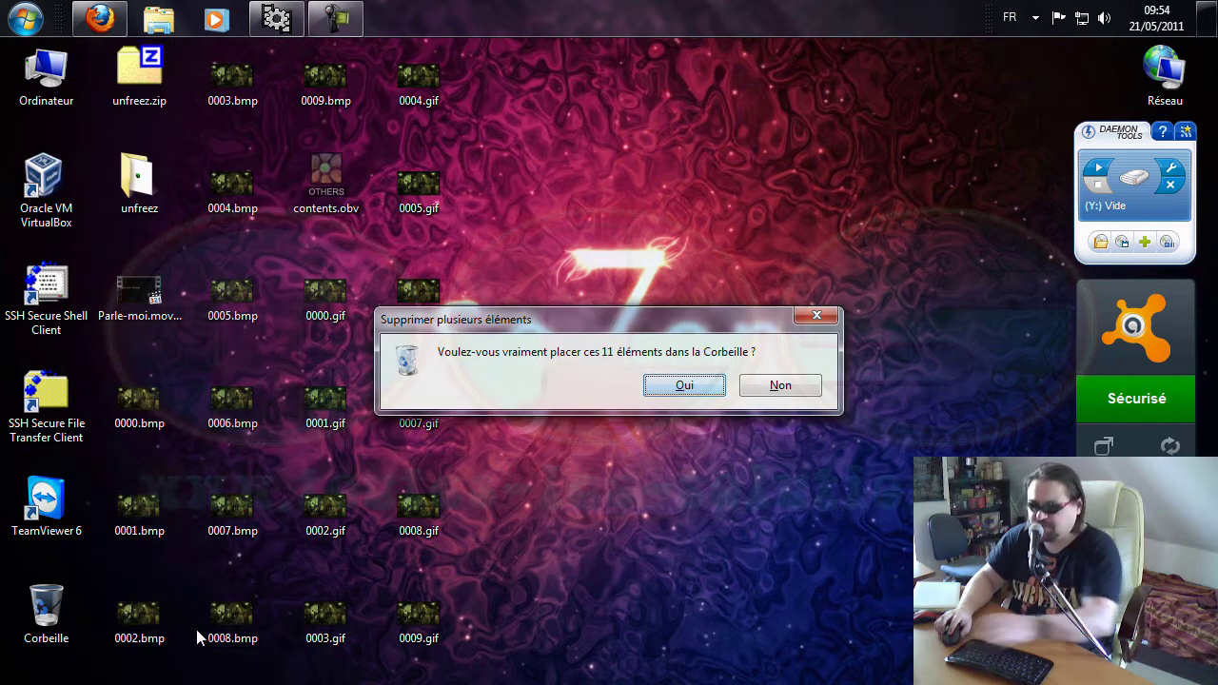
{"action": "left_click", "coordinate": [677, 381]}
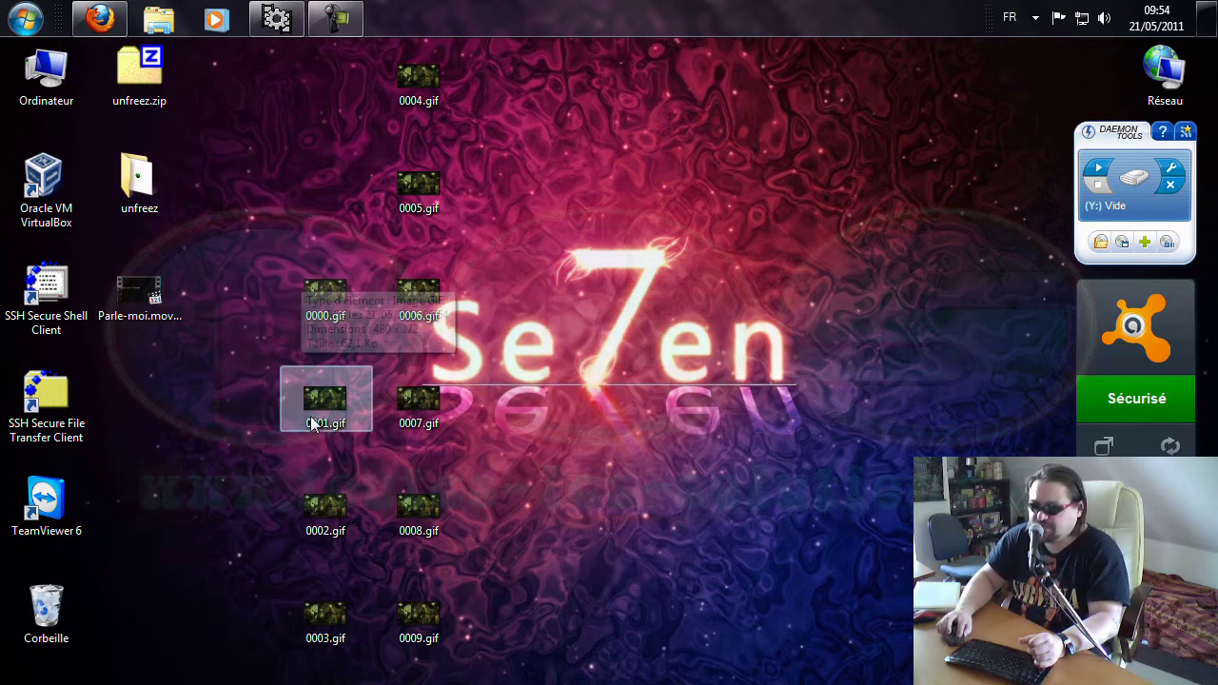
Step: Launch UnFREEz.exe from the unfreez folder on the desktop and close the folder window
{"action": "double_click", "coordinate": [160, 169]}
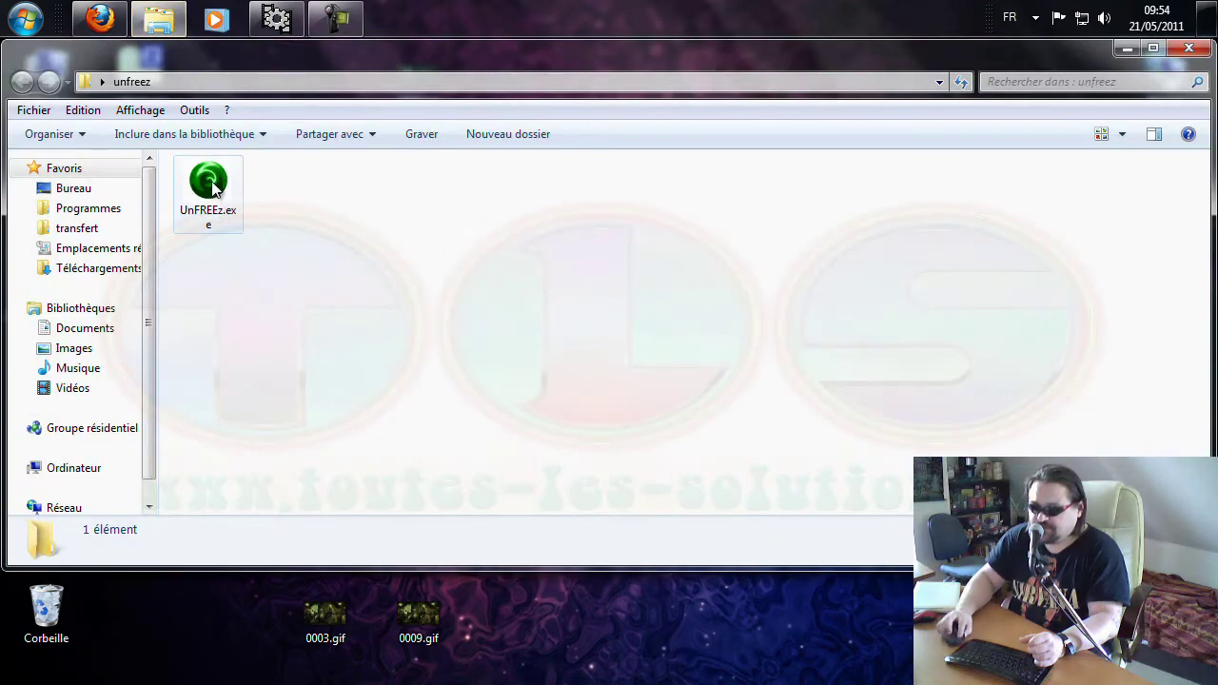
{"action": "double_click", "coordinate": [213, 189]}
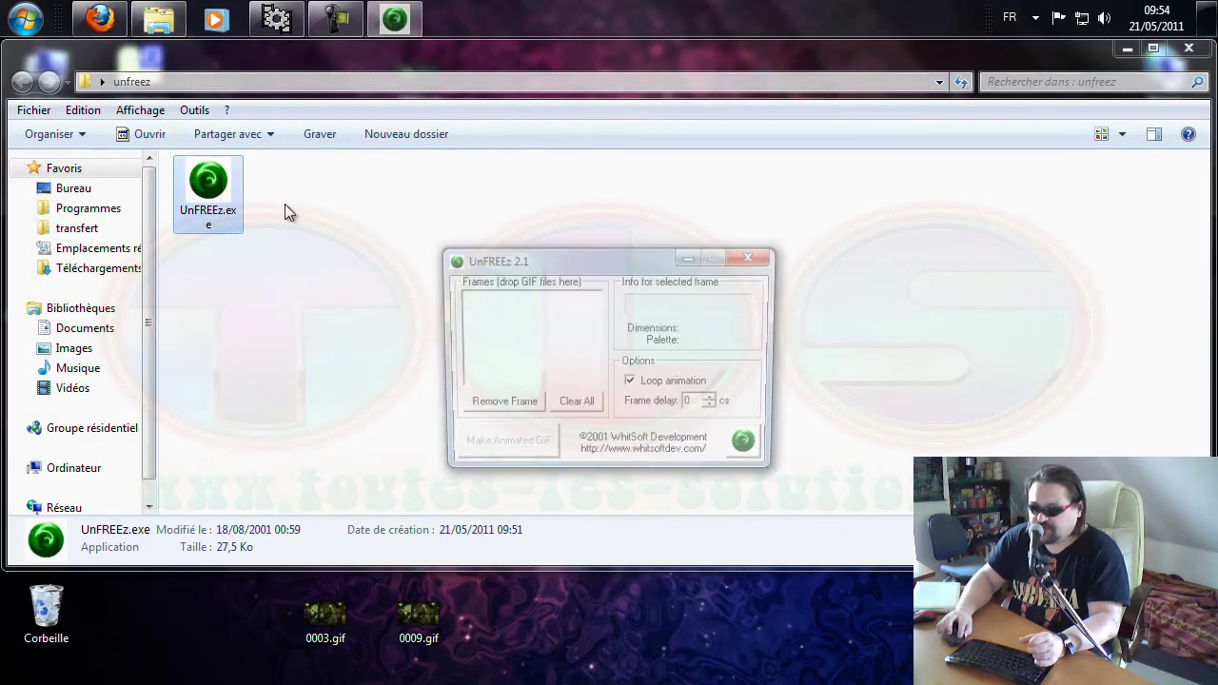
{"action": "left_click", "coordinate": [951, 259]}
{"action": "key", "text": "alt+F4"}
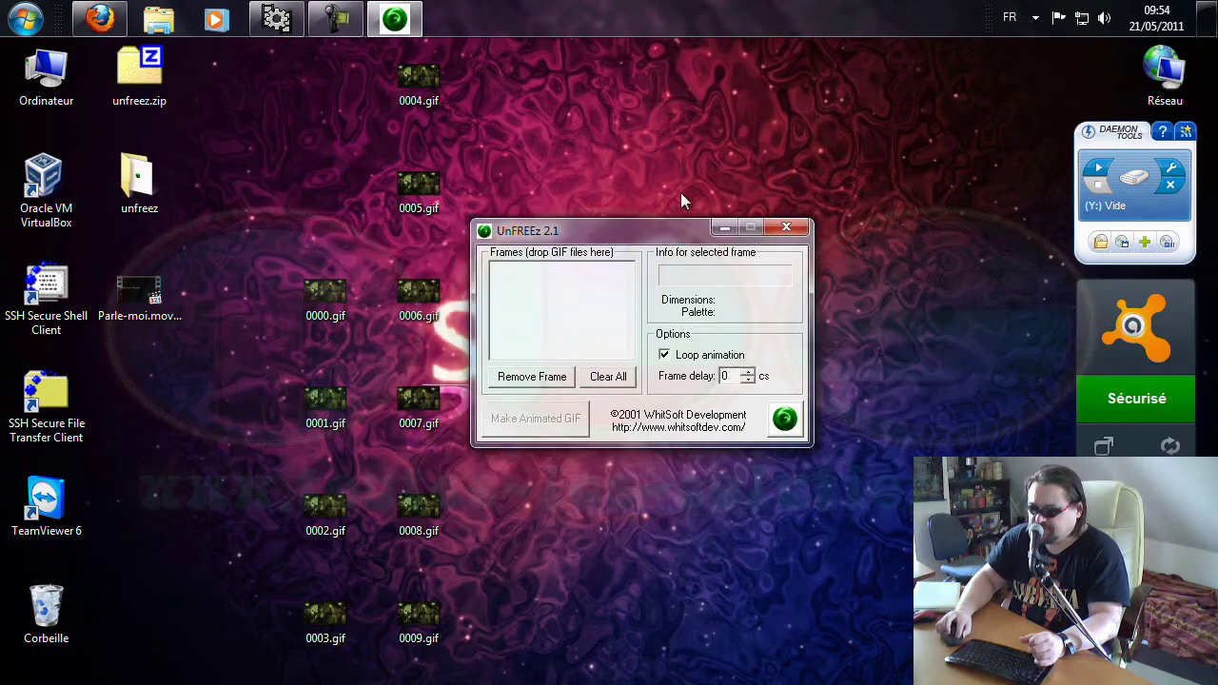
Step: Add the desktop images 0000.gif to 0009.gif to the UnFREEz frame list in numerical order
{"action": "left_click_drag", "start_coordinate": [282, 280], "coordinate": [311, 432]}
{"action": "left_click_drag", "start_coordinate": [265, 269], "coordinate": [370, 647]}
{"action": "left_click_drag", "start_coordinate": [325, 290], "coordinate": [618, 240]}
{"action": "left_click_drag", "start_coordinate": [457, 72], "coordinate": [413, 625]}
{"action": "left_click_drag", "start_coordinate": [433, 81], "coordinate": [589, 269]}
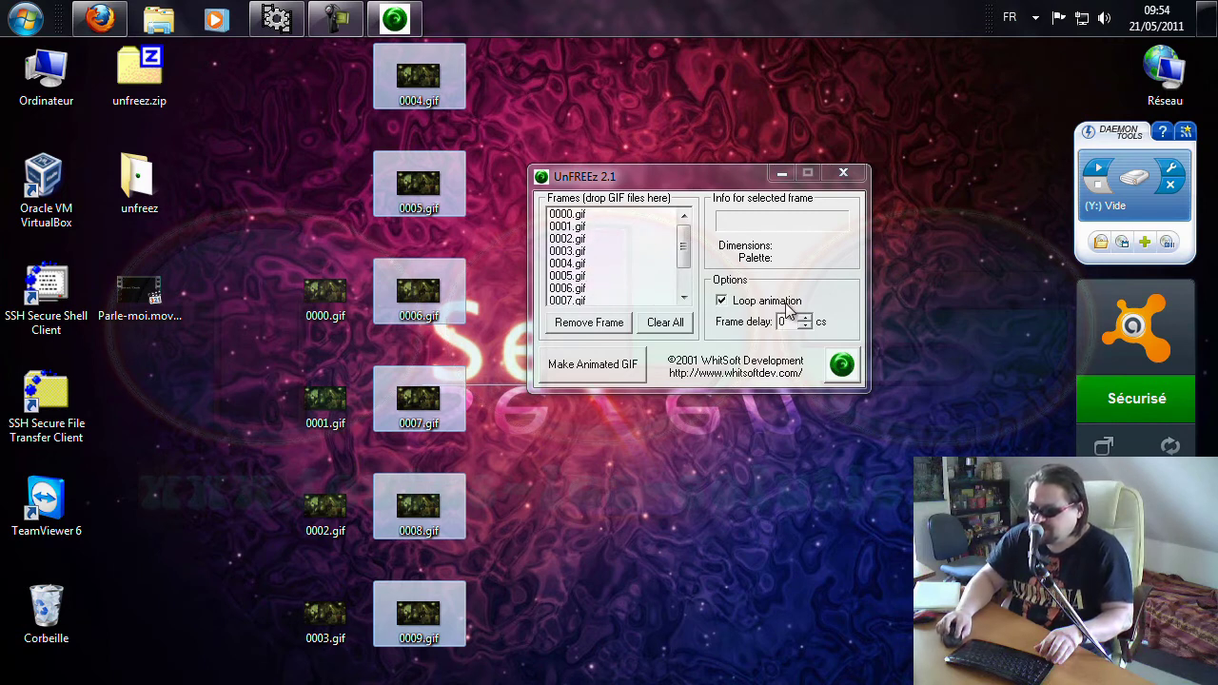
Step: Make the animated GIF from the listed frames and save it to the desktop as animation.gif
{"action": "left_click", "coordinate": [580, 368]}
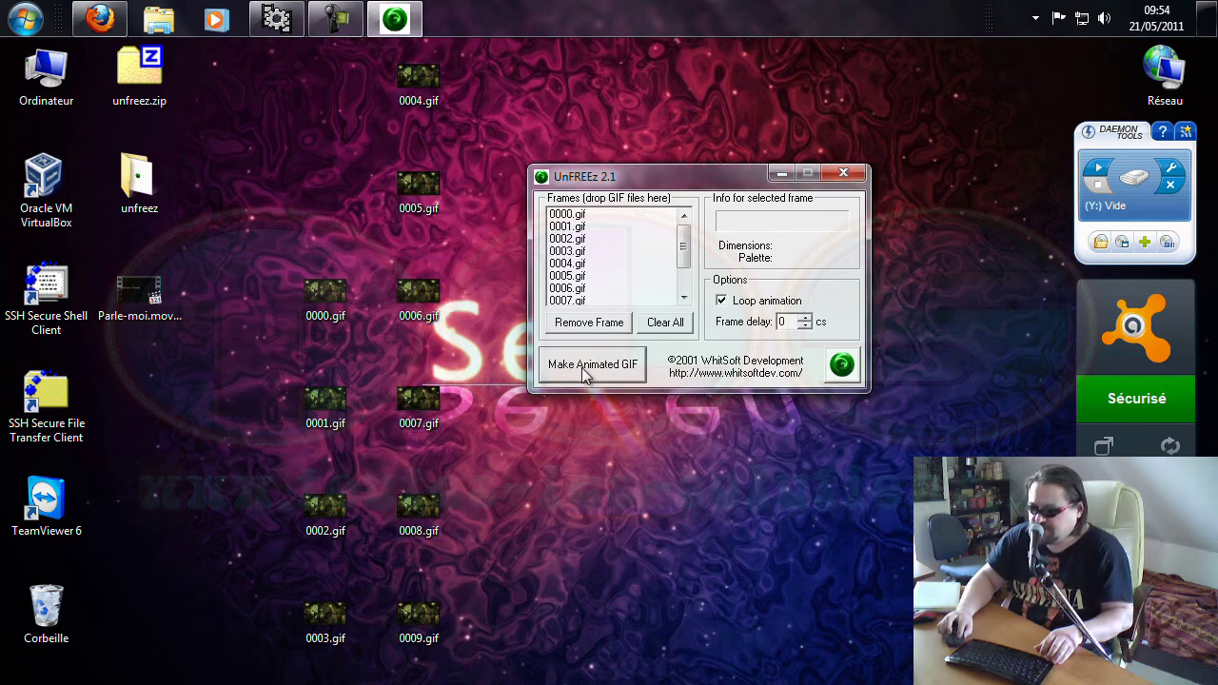
{"action": "left_click_drag", "start_coordinate": [822, 203], "coordinate": [645, 111]}
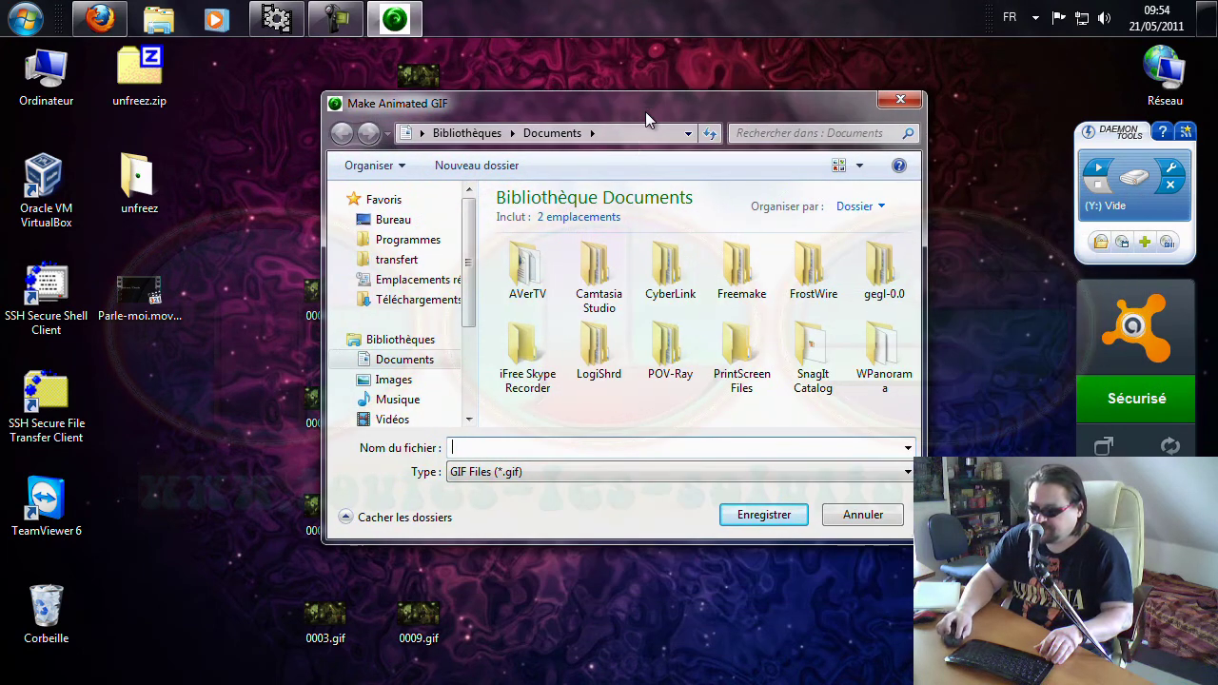
{"action": "left_click", "coordinate": [396, 221]}
{"action": "left_click", "coordinate": [496, 452]}
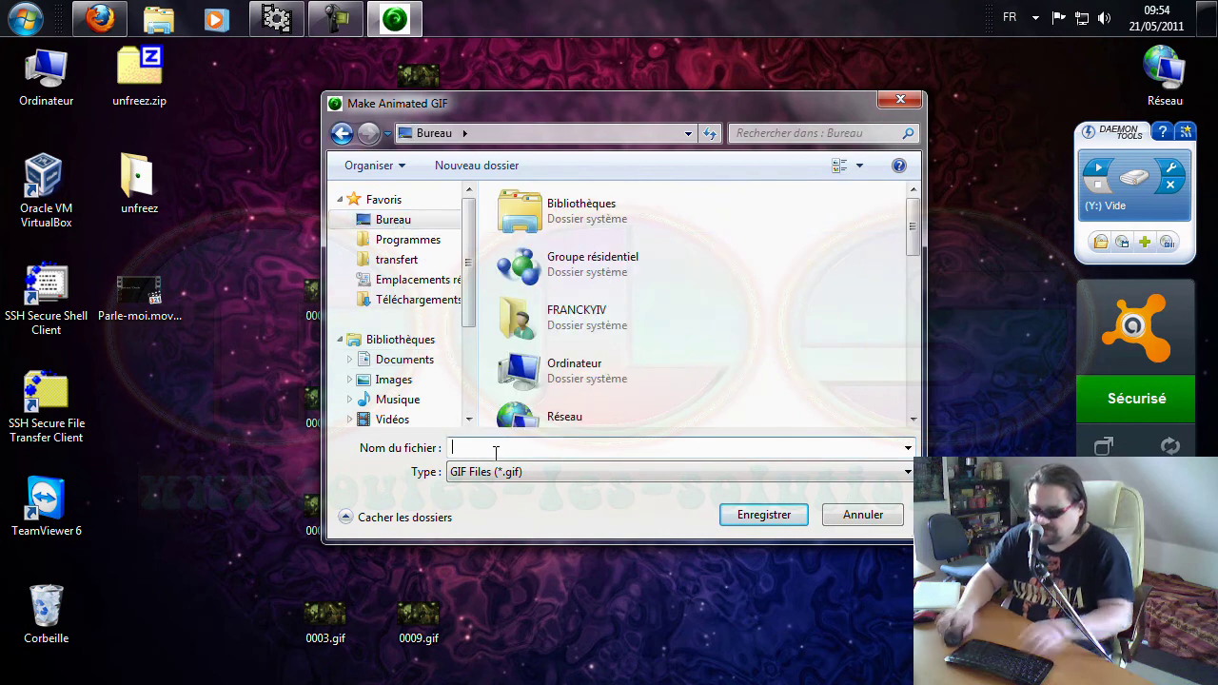
{"action": "type", "text": "animation.gif"}
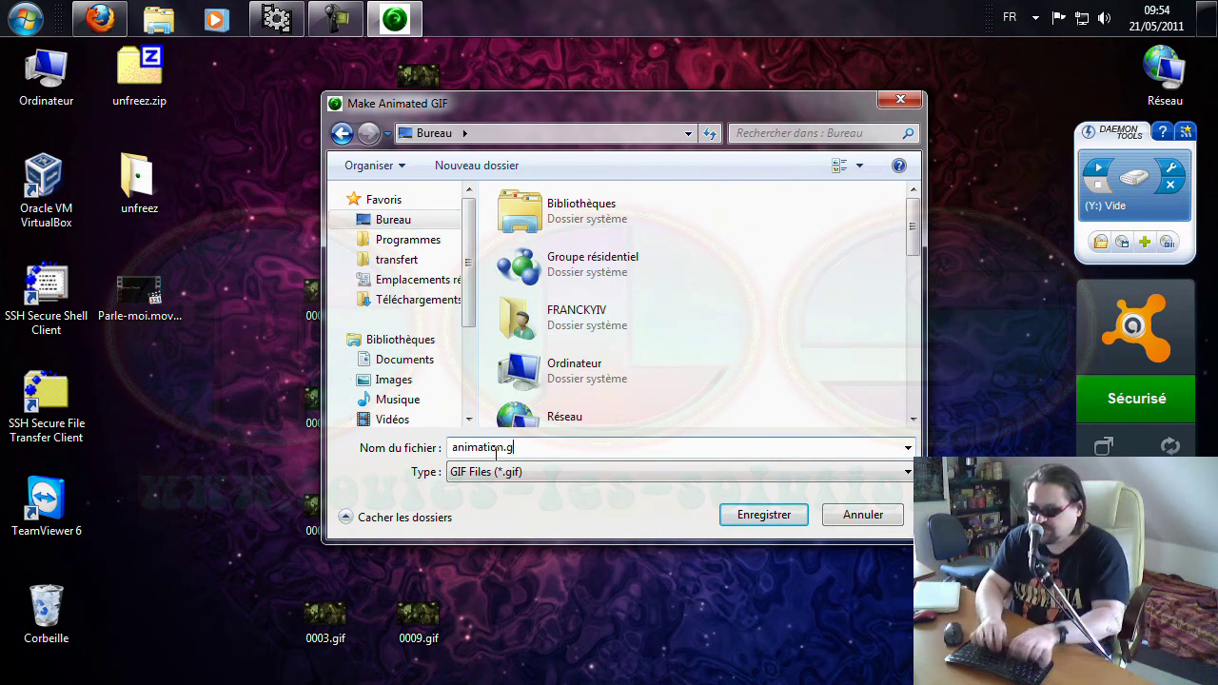
{"action": "left_click", "coordinate": [762, 515]}
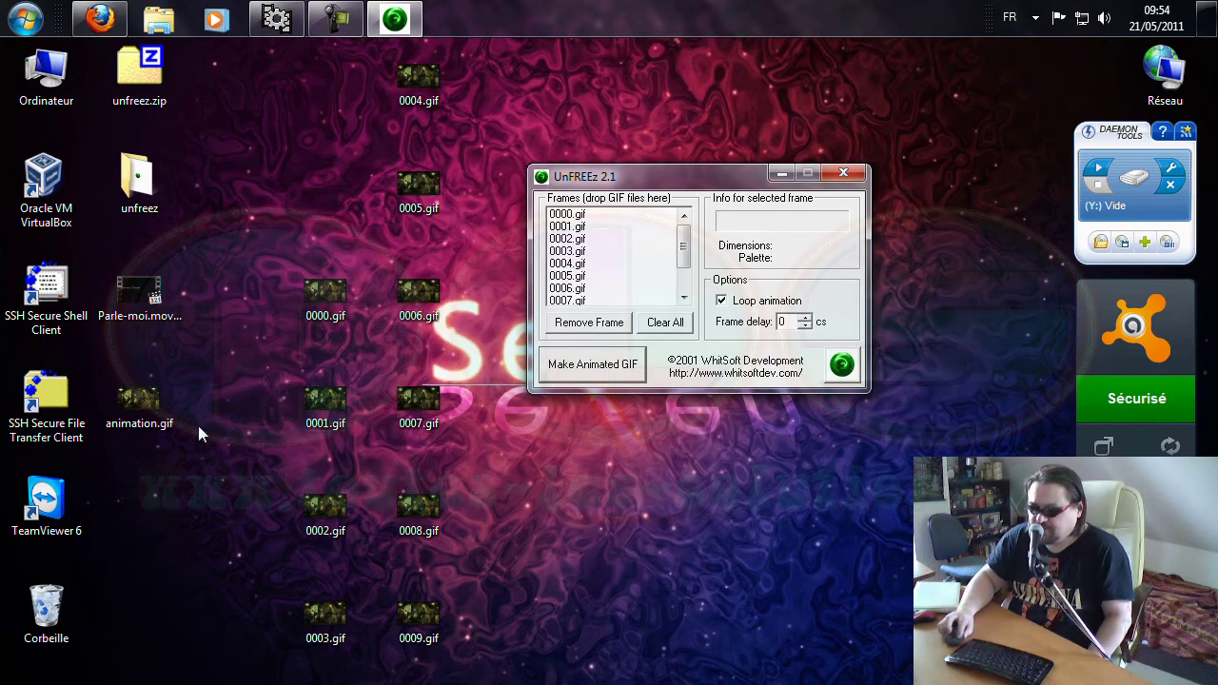
Step: View animation.gif from the desktop to check its playback, and close both the viewer and UnFREEz
{"action": "double_click", "coordinate": [136, 402]}
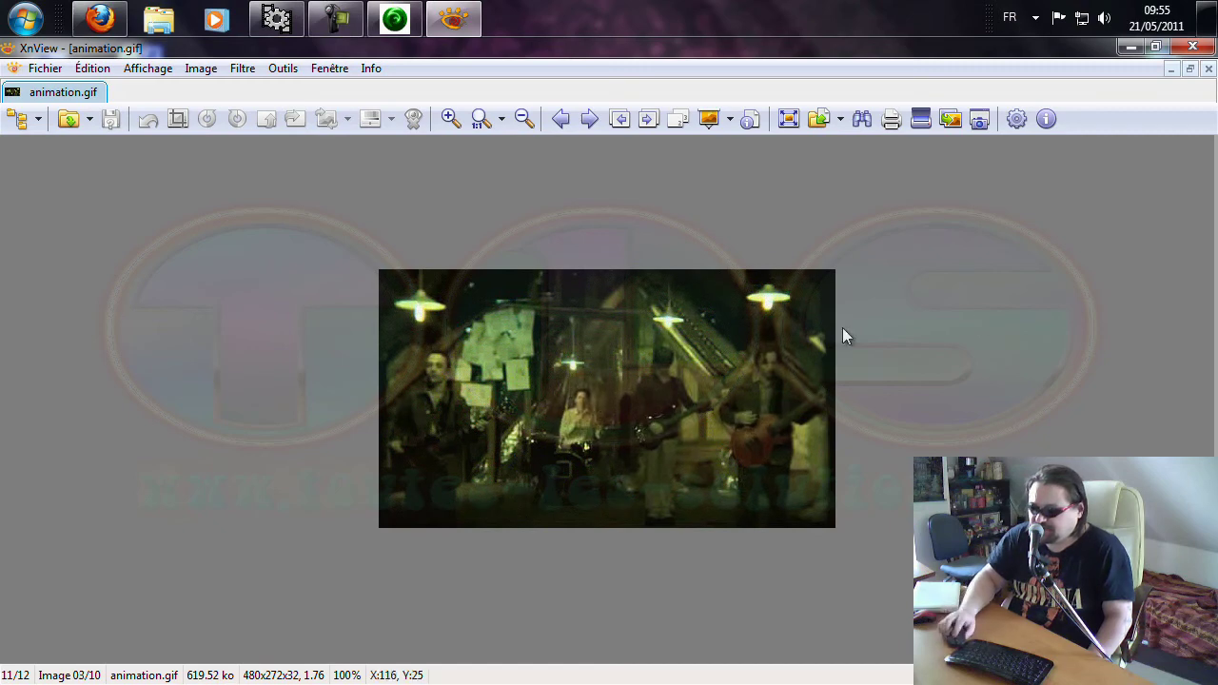
{"action": "key", "text": "Escape"}
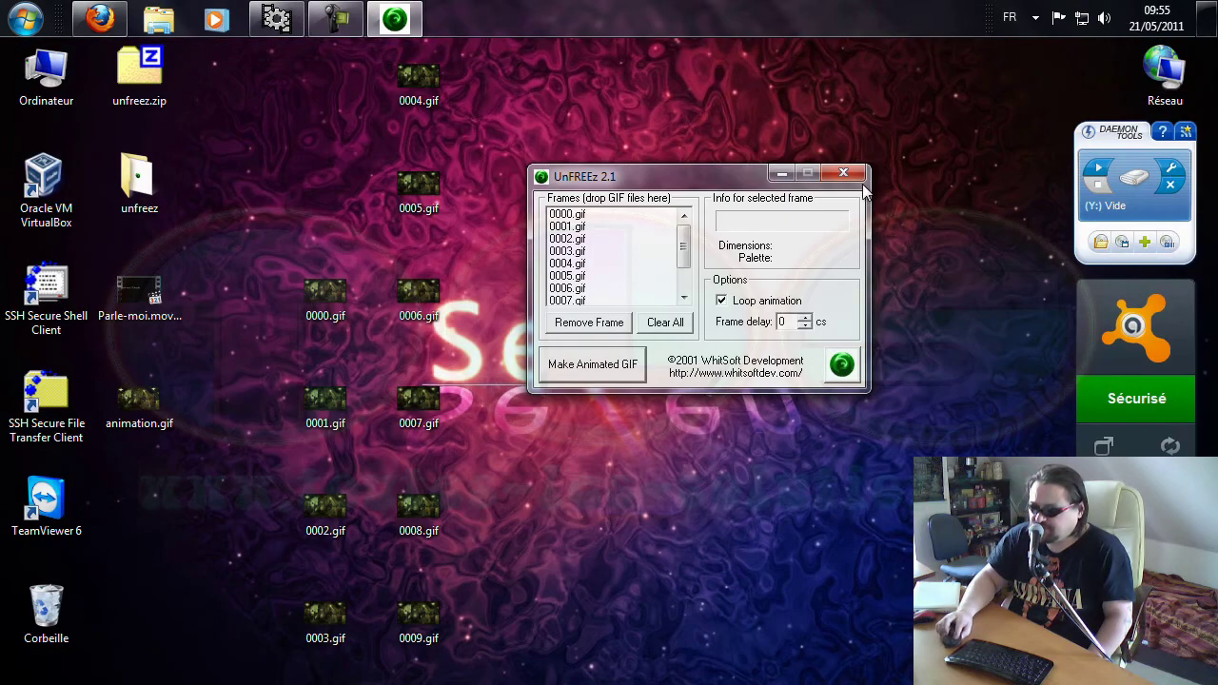
{"action": "left_click", "coordinate": [842, 172]}
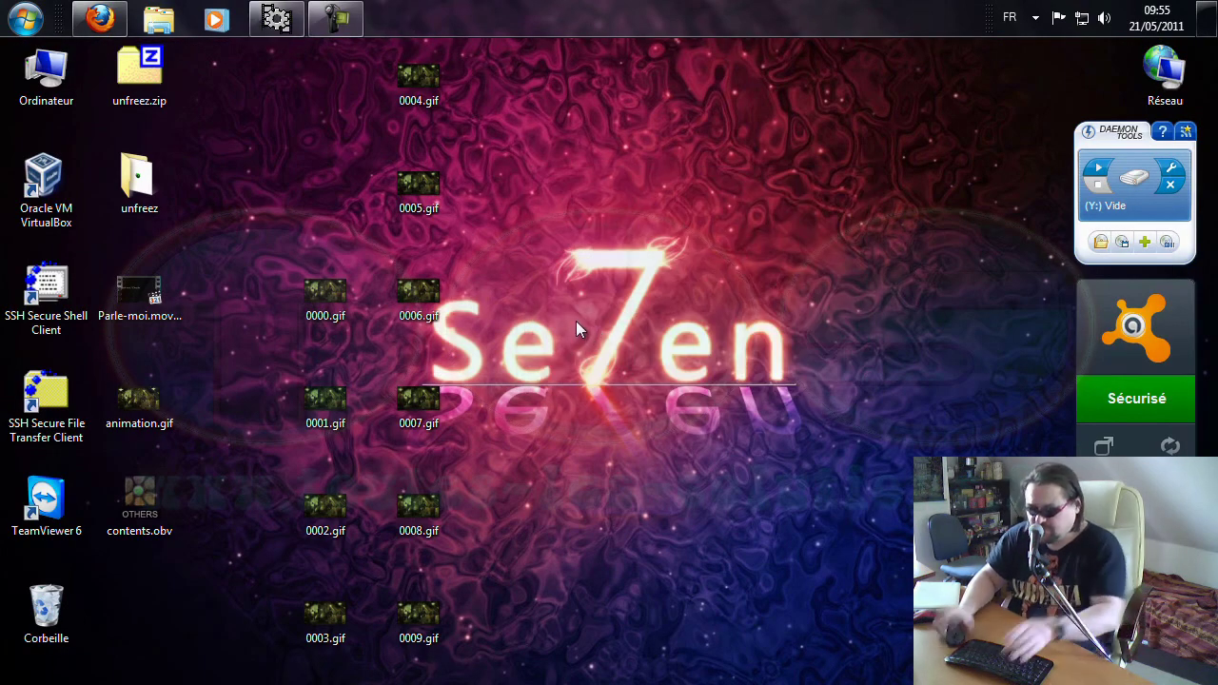